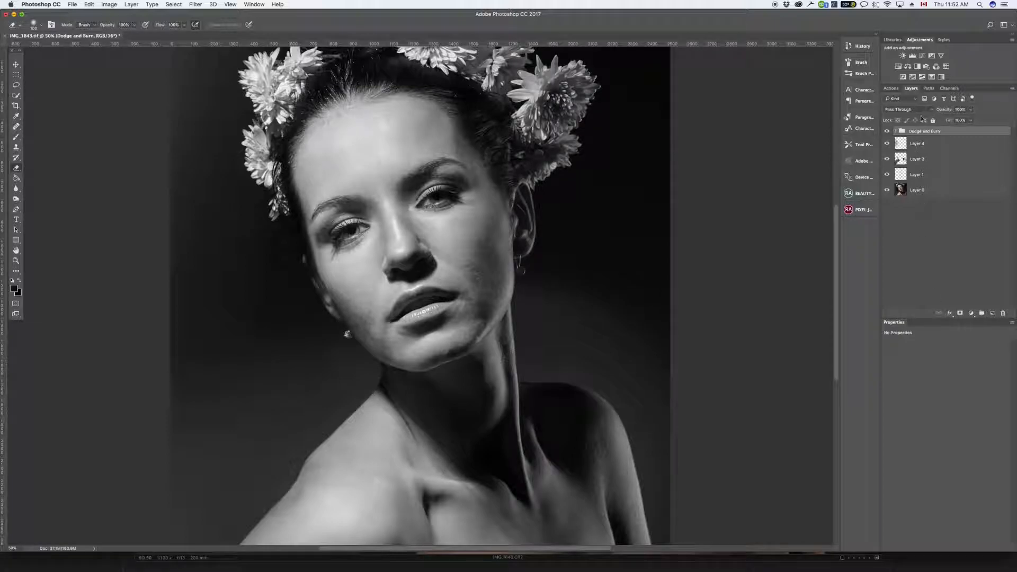
Step: Run the Noise action and place the resulting Noise layer above the Dodge and Burn group
left_click(896, 132)
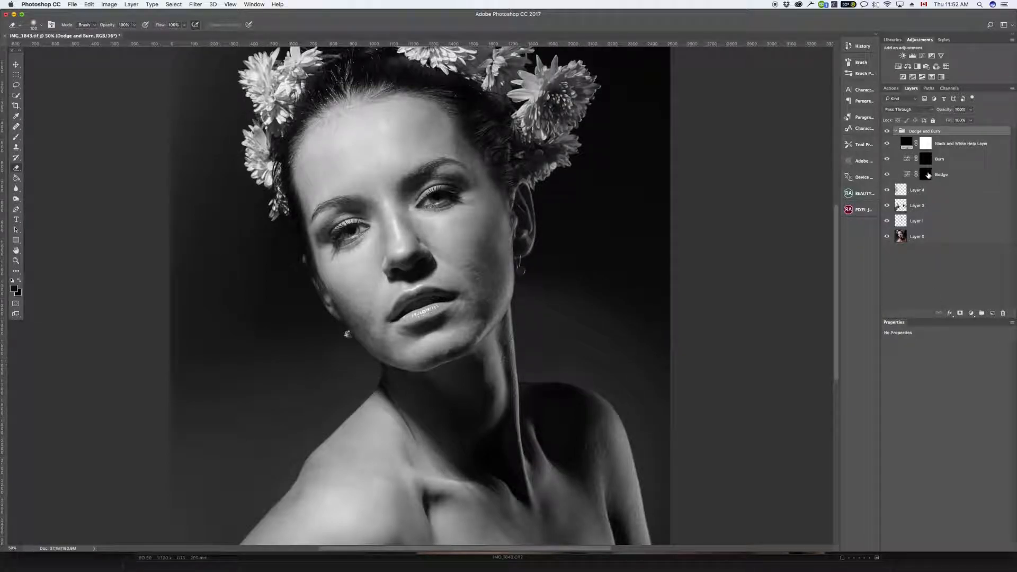
left_click(892, 88)
left_click(938, 233)
left_click(966, 314)
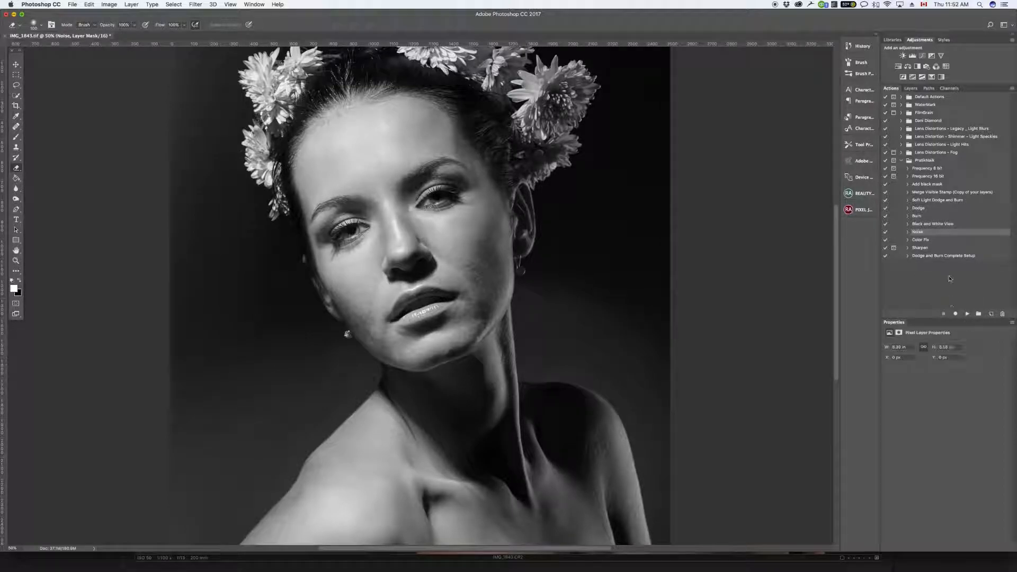
left_click(911, 89)
left_click_drag(902, 144, 893, 132)
Step: Compare the portrait with the Noise layer hidden and shown
left_click(887, 135)
left_click(887, 136)
left_click(887, 136)
left_click(887, 136)
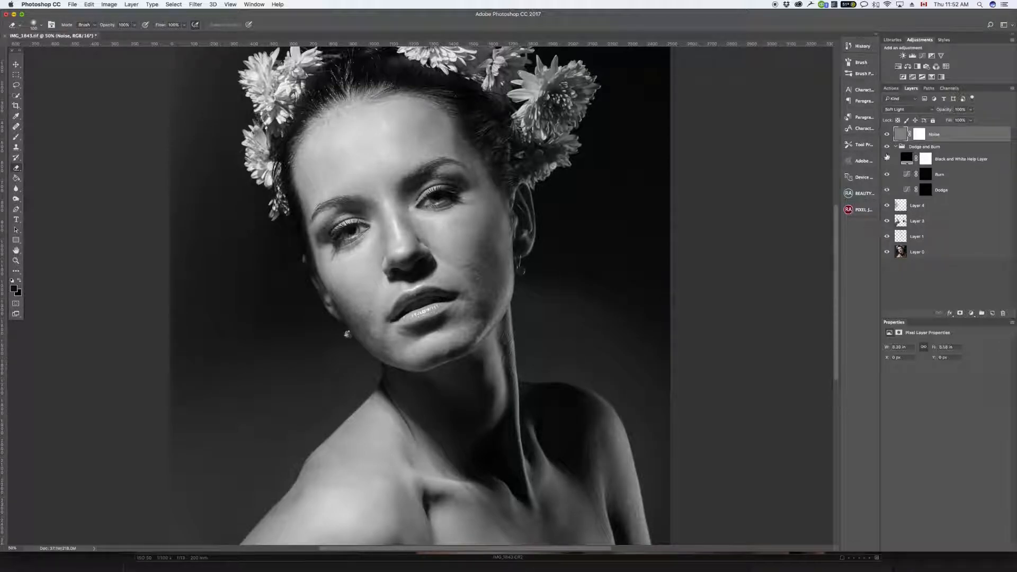
left_click(886, 136)
left_click(886, 136)
left_click(887, 135)
left_click(887, 135)
Step: Target the Dodge layer's mask and ready the Brush tool with a much smaller tip for close-up retouching
left_click(927, 191)
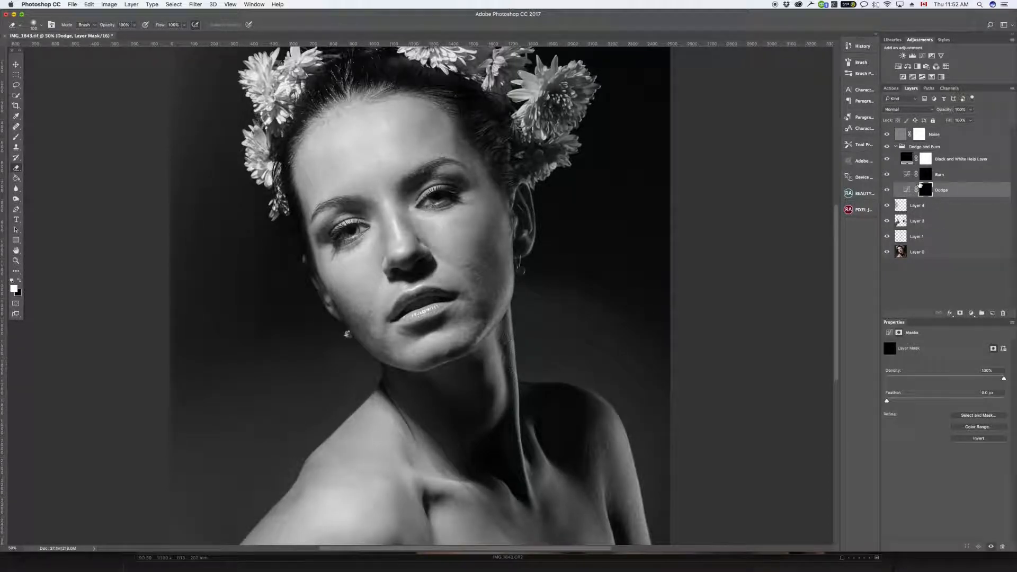
left_click(15, 137)
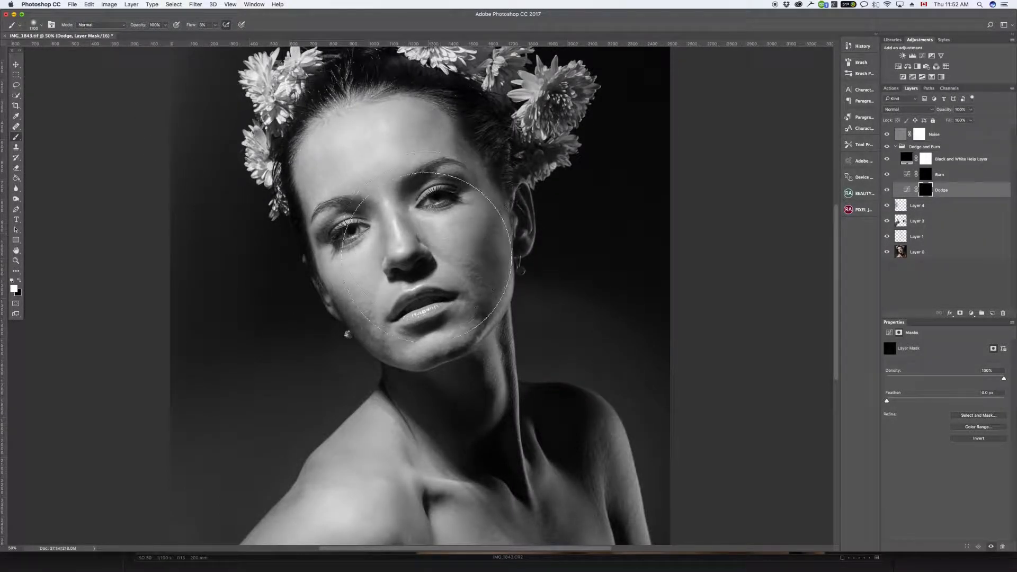
key("bracketleft")
key("bracketleft")
key("bracketleft")
key("bracketleft")
key("bracketleft")
key("bracketleft")
key("bracketleft")
key("bracketleft")
key("bracketleft")
key("bracketleft")
key("bracketleft")
key("bracketleft")
key("bracketleft")
key("bracketleft")
key("bracketleft")
key("bracketleft")
key("bracketleft")
key("super+1")
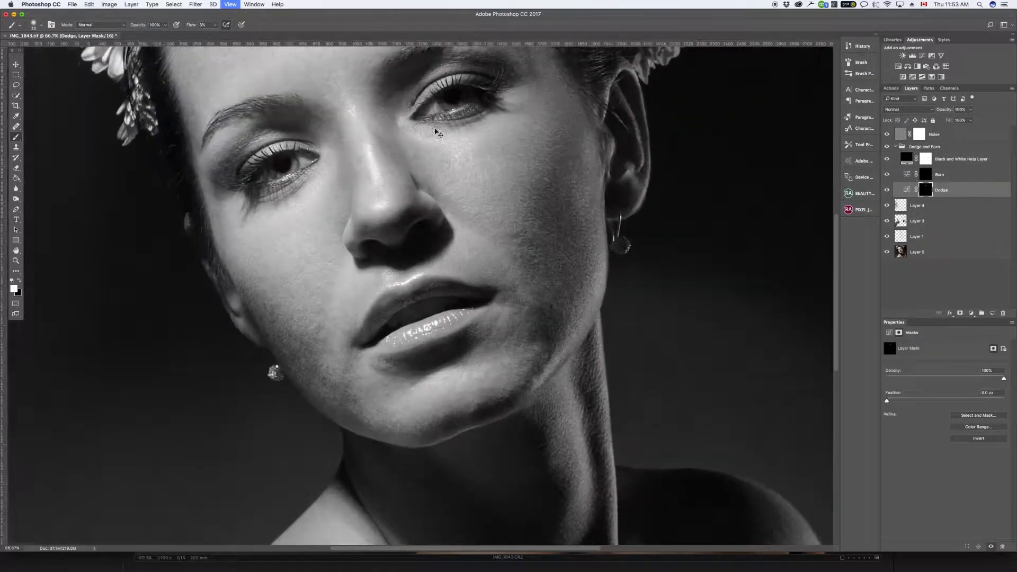
Step: Paint white on the Dodge mask over the forehead's dark patches with a small brush, checking against the hidden Dodge layer
left_click_drag(475, 174, 430, 394)
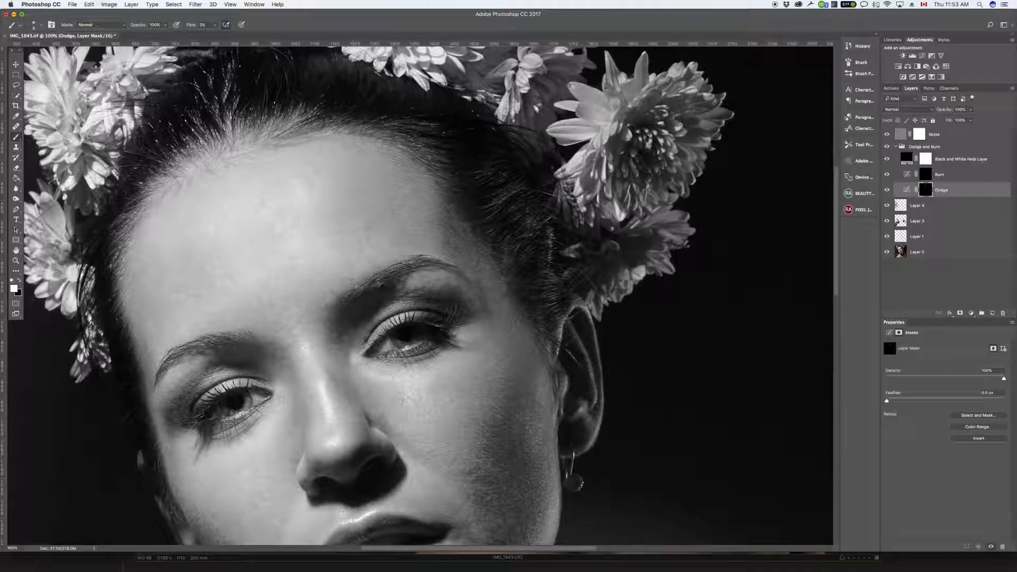
key("bracketright")
key("bracketright")
key("bracketright")
key("bracketleft")
left_click(887, 190)
left_click(887, 191)
left_click(888, 191)
left_click(888, 191)
left_click(888, 191)
left_click(887, 191)
left_click_drag(348, 261, 331, 243)
Step: Compare the forehead with the Dodge layer hidden and shown
left_click(887, 191)
left_click(887, 192)
left_click(887, 191)
left_click(888, 192)
left_click(887, 190)
left_click(887, 191)
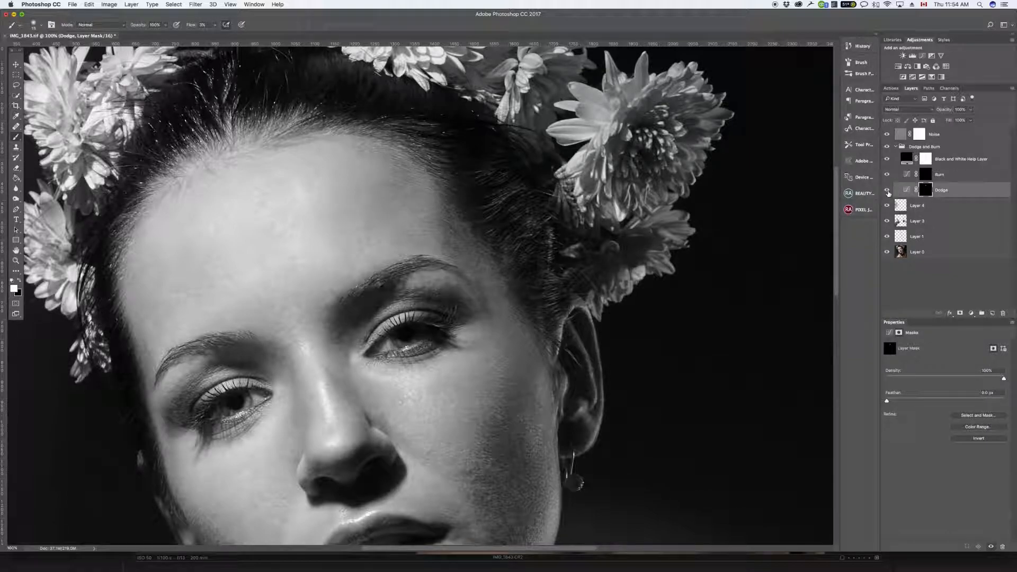
left_click(888, 191)
left_click(887, 192)
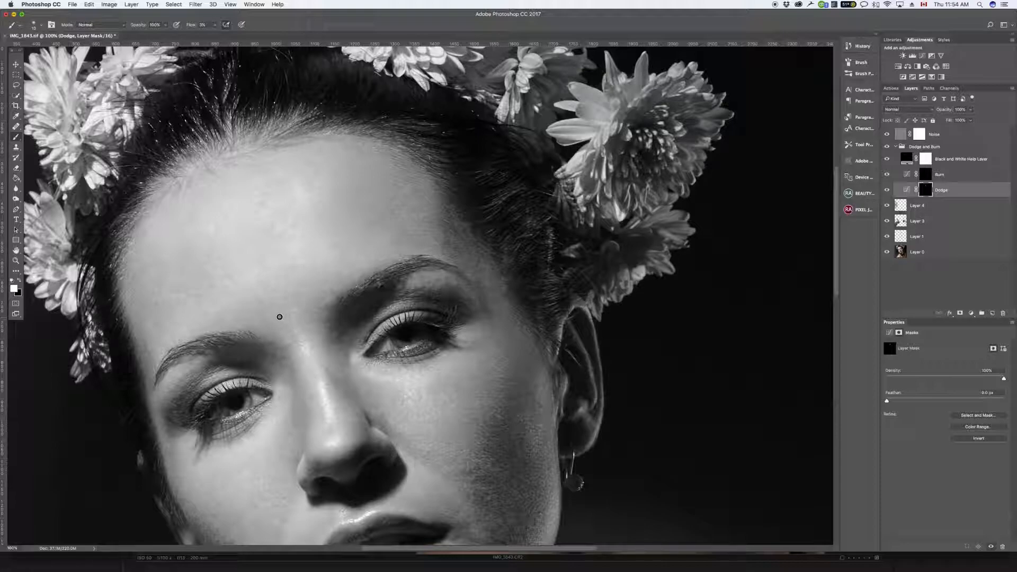
Step: Dodge the remaining uneven tones across the forehead and beside the outer eyebrow on the lit side, varying the brush size
key("bracketright")
key("bracketright")
key("bracketleft")
key("bracketright")
key("bracketright")
key("bracketright")
key("bracketright")
key("bracketright")
key("bracketleft")
key("bracketleft")
key("bracketleft")
key("bracketright")
key("bracketright")
key("bracketright")
key("bracketright")
key("bracketright")
key("bracketleft")
key("bracketleft")
key("bracketleft")
key("bracketleft")
key("bracketleft")
key("bracketright")
key("bracketright")
key("bracketright")
key("bracketright")
key("bracketright")
key("bracketleft")
key("bracketleft")
mouse_move(152, 362)
left_mouse_down()
mouse_move(143, 353)
mouse_move(152, 392)
mouse_move(151, 369)
mouse_move(155, 379)
left_mouse_up()
Step: Lighten the outer cheek and the skin beside the eye on the lit side, using progressively smaller brush sizes
scroll(214, 426, "down", 5)
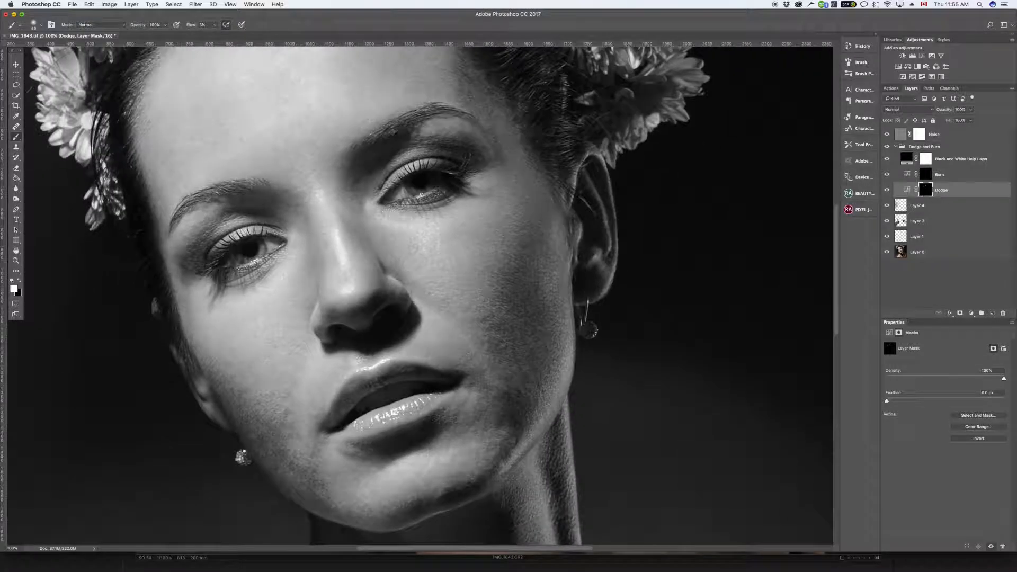
left_click_drag(196, 310, 186, 297)
key("bracketleft")
key("bracketleft")
key("bracketleft")
key("bracketleft")
mouse_move(186, 290)
left_mouse_down()
mouse_move(180, 272)
mouse_move(191, 272)
left_mouse_up()
key("bracketleft")
Step: Dodge around the outer corner of the eye on the shadowed side and up across the temple, varying the brush size
key("bracketleft")
key("bracketright")
key("bracketleft")
key("bracketleft")
mouse_move(483, 193)
left_mouse_down()
mouse_move(506, 186)
mouse_move(485, 192)
left_mouse_up()
key("bracketright")
key("bracketright")
key("bracketright")
key("bracketleft")
key("bracketleft")
key("bracketleft")
key("bracketleft")
key("bracketleft")
key("bracketleft")
key("bracketleft")
left_click_drag(499, 158, 490, 129)
key("bracketright")
key("bracketright")
key("bracketright")
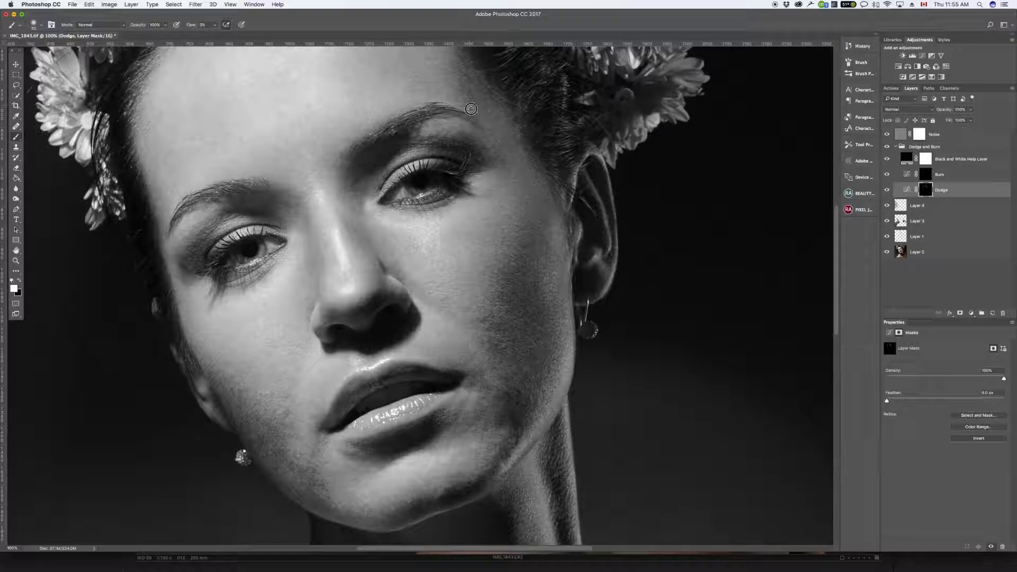
scroll(568, 131, "up", 5)
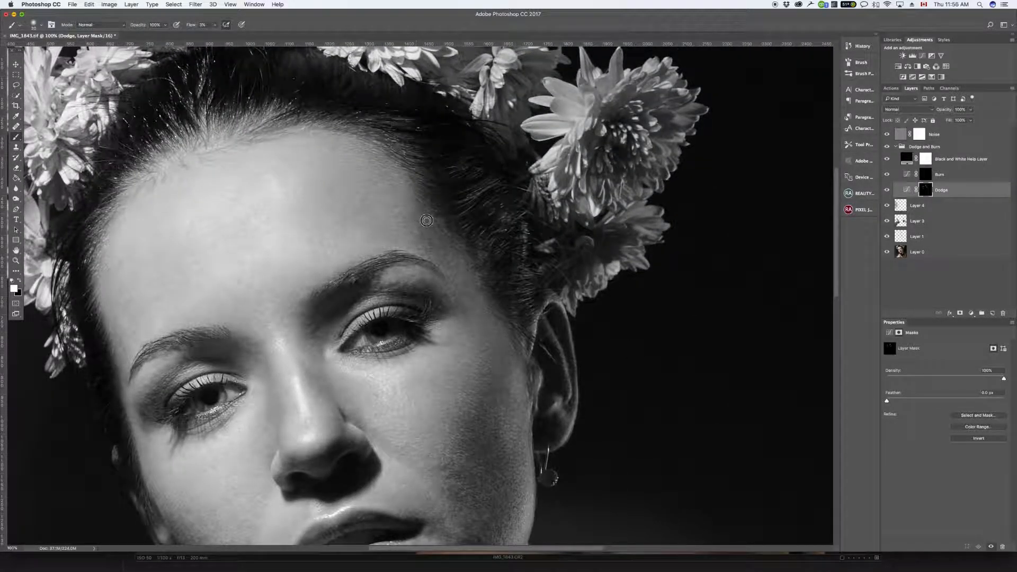
key("bracketleft")
Step: Lighten the dark patches on the shadowed cheek by painting on the Dodge mask with an adjusted brush size
left_click_drag(520, 424, 520, 136)
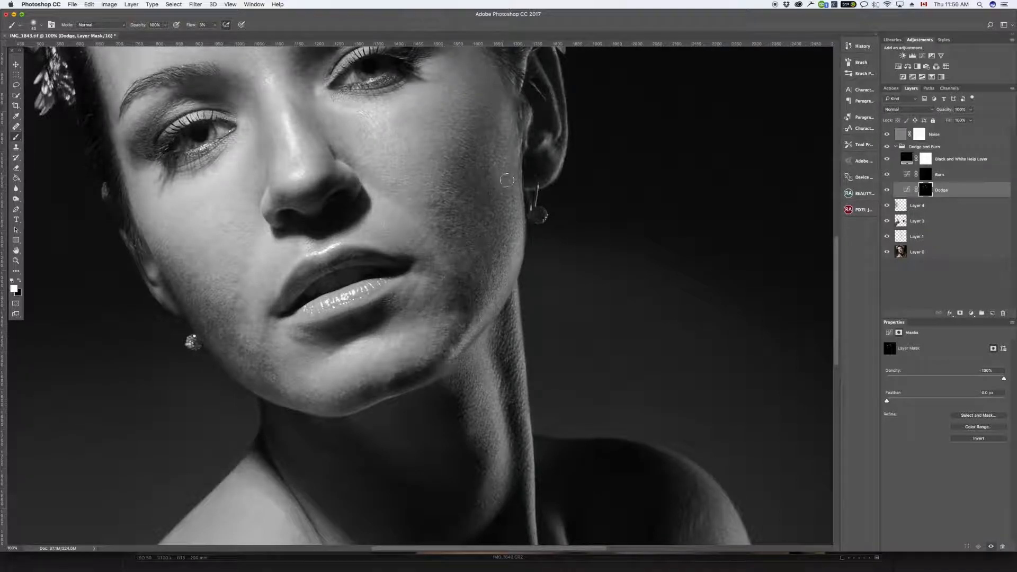
key("bracketright")
key("bracketright")
key("bracketright")
key("bracketleft")
key("bracketleft")
mouse_move(445, 210)
left_mouse_down()
mouse_move(473, 214)
mouse_move(496, 263)
left_mouse_up()
Step: Paint on the Burn layer's mask to darken overly bright spots on the shadowed cheek
left_click(920, 177)
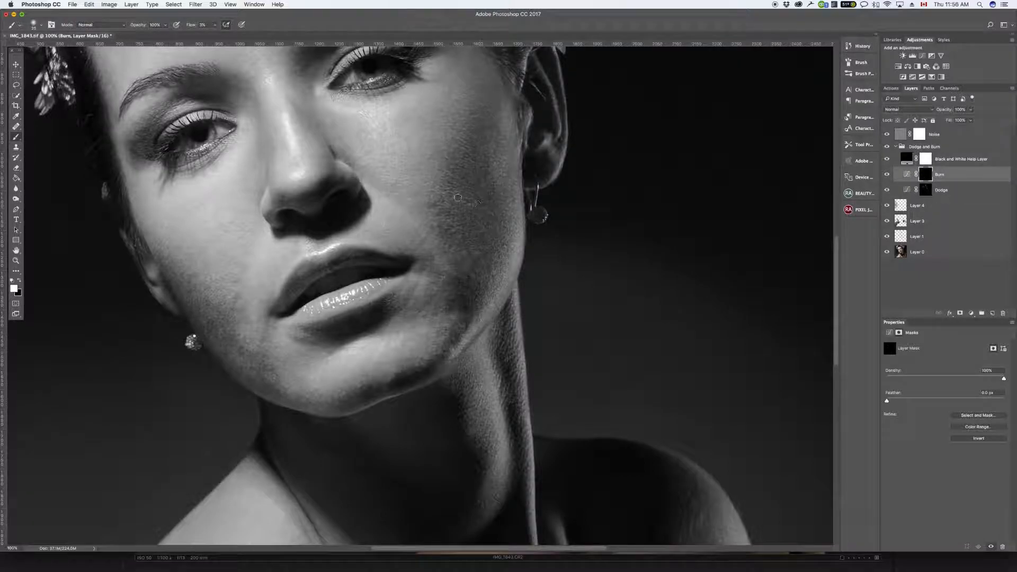
key("bracketleft")
key("bracketright")
left_click_drag(451, 191, 450, 198)
left_click_drag(465, 156, 461, 145)
Step: Burn the fine bright spots on the shadowed cheek and beside the mouth at close range with a smaller brush
key("bracketleft")
key("bracketleft")
key("bracketleft")
key("super+plus")
key("super+plus")
left_click_drag(612, 166, 489, 370)
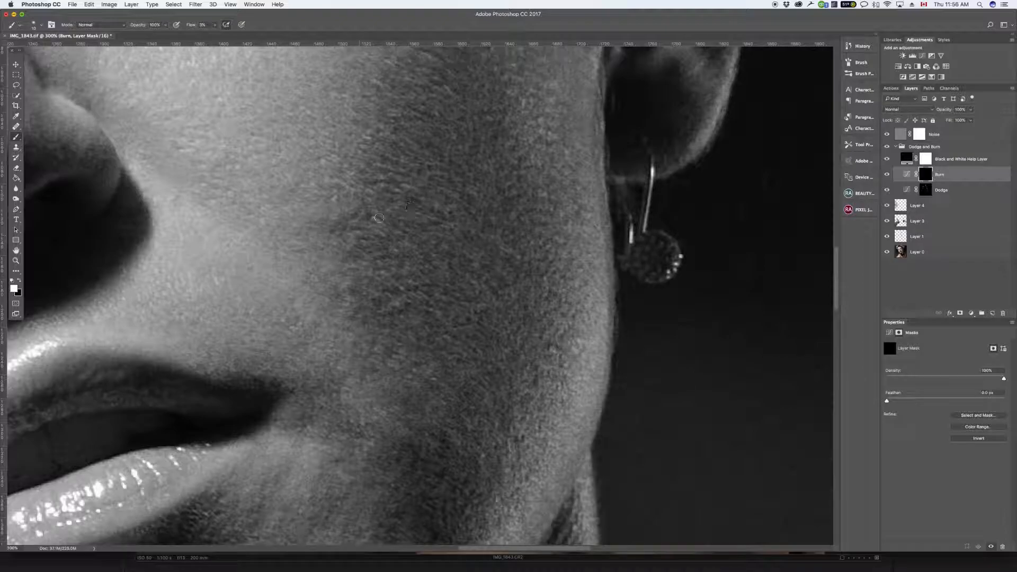
mouse_move(346, 239)
left_mouse_down()
mouse_move(373, 217)
mouse_move(381, 233)
mouse_move(371, 191)
mouse_move(407, 216)
mouse_move(422, 202)
mouse_move(398, 208)
mouse_move(434, 228)
mouse_move(403, 187)
left_mouse_up()
mouse_move(407, 270)
left_mouse_down()
mouse_move(370, 273)
mouse_move(397, 282)
mouse_move(409, 305)
mouse_move(392, 296)
mouse_move(380, 308)
mouse_move(379, 297)
mouse_move(419, 298)
mouse_move(416, 326)
mouse_move(421, 311)
mouse_move(437, 342)
mouse_move(516, 276)
mouse_move(478, 298)
mouse_move(475, 276)
mouse_move(529, 243)
mouse_move(492, 258)
mouse_move(467, 252)
mouse_move(477, 261)
mouse_move(511, 251)
left_mouse_up()
key("bracketright")
mouse_move(437, 368)
left_mouse_down()
mouse_move(420, 363)
mouse_move(408, 381)
mouse_move(408, 367)
mouse_move(402, 380)
mouse_move(437, 402)
mouse_move(407, 430)
mouse_move(391, 390)
mouse_move(381, 415)
mouse_move(379, 382)
mouse_move(390, 430)
left_mouse_up()
key("super+minus")
key("super+minus")
key("super+minus")
key("super+minus")
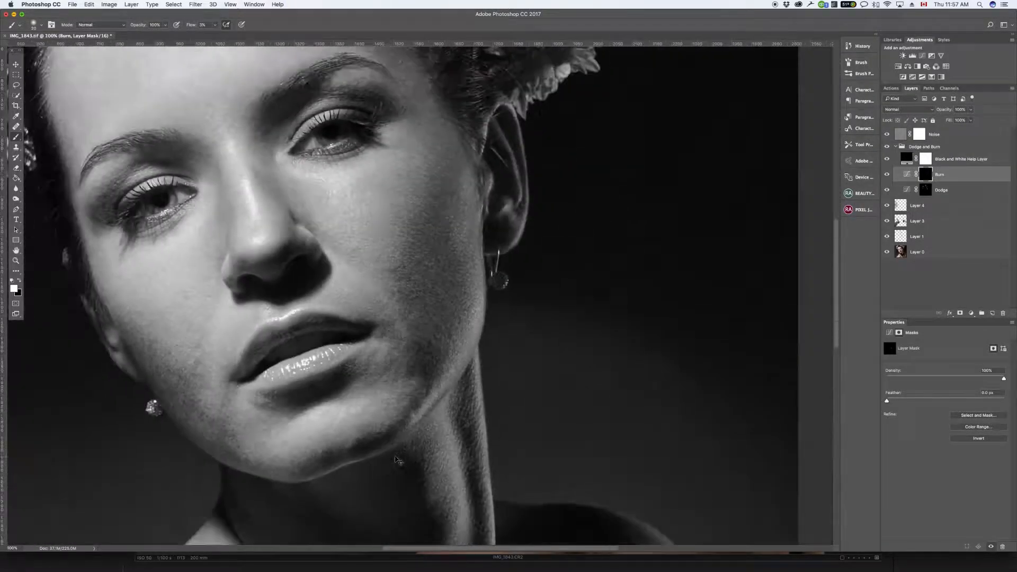
key("super+plus")
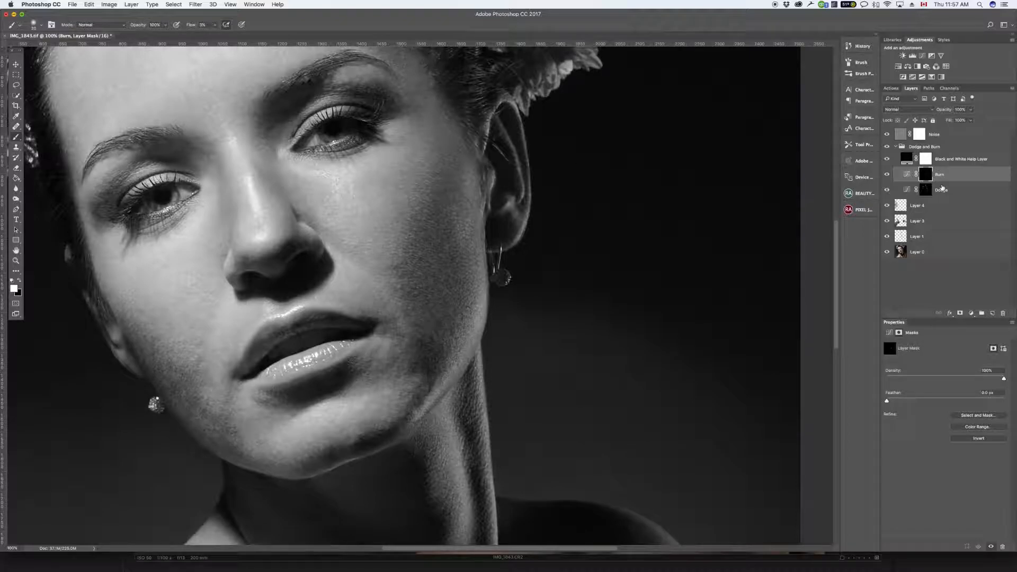
Step: Examine the Dodge layer's curve and the masks of the Dodge and Burn layers
left_click(926, 190)
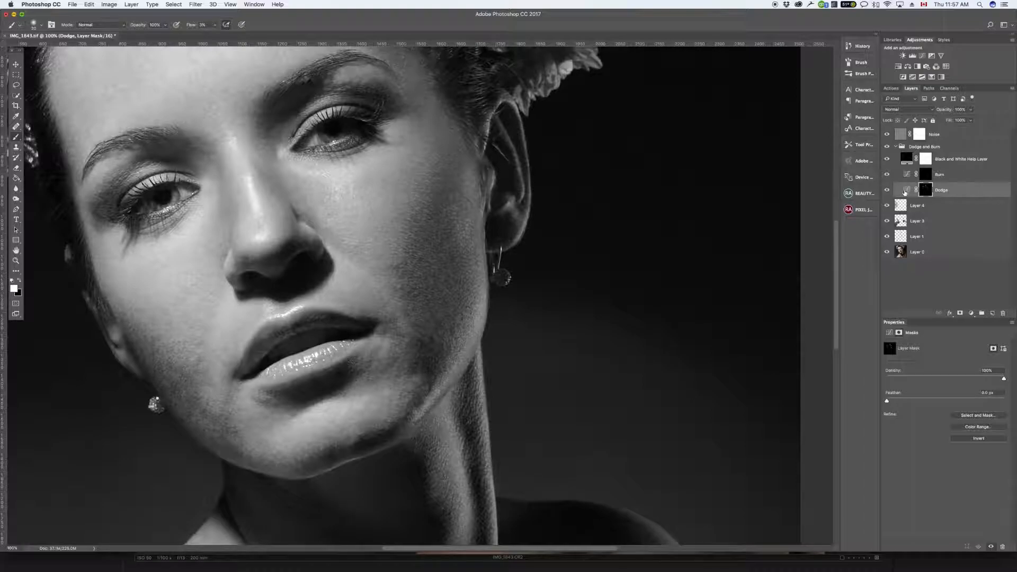
left_click(905, 191)
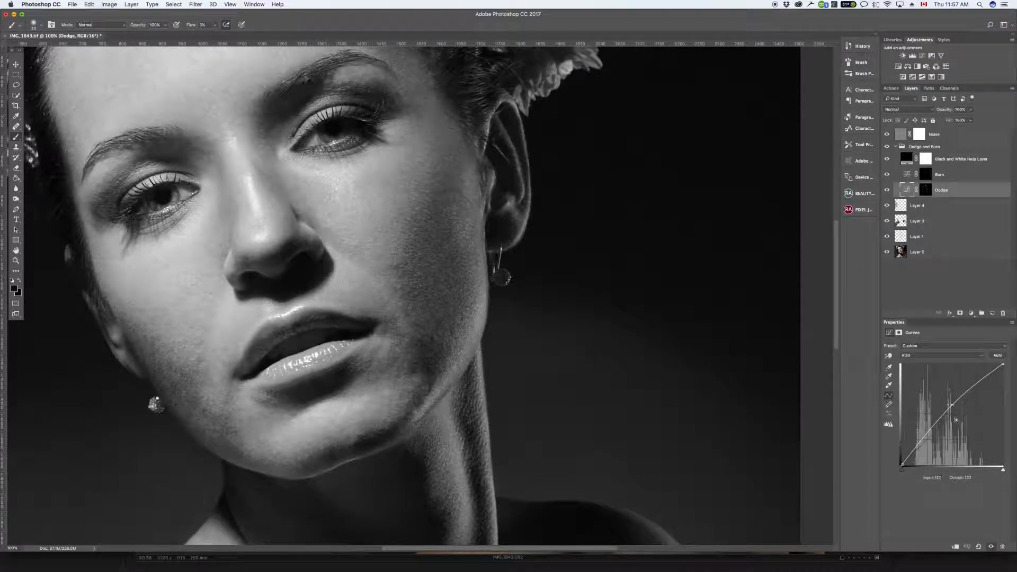
left_click(927, 190)
left_click(927, 175)
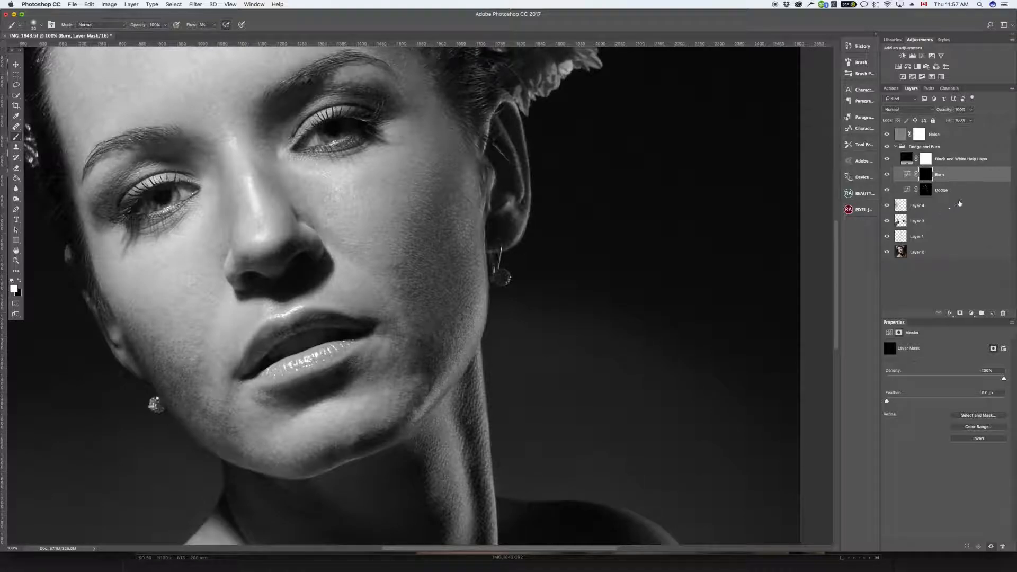
Step: Brighten the dark patch along the jawline on the shadowed side by painting on the Dodge mask
left_click(924, 189)
left_click_drag(435, 340, 431, 345)
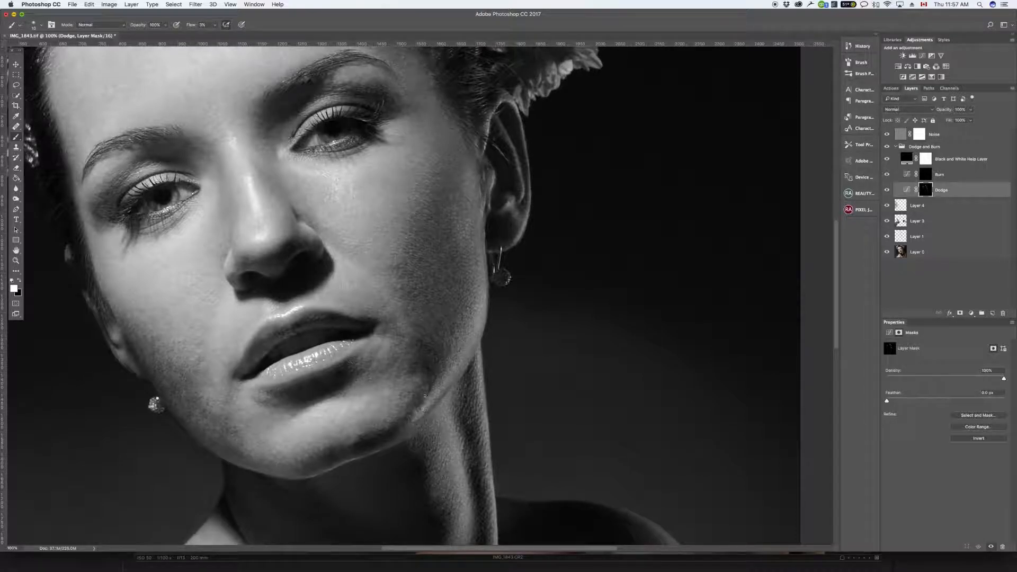
mouse_move(427, 348)
left_mouse_down()
mouse_move(425, 381)
mouse_move(428, 372)
left_mouse_up()
left_click_drag(436, 347, 431, 386)
mouse_move(435, 345)
left_mouse_down()
mouse_move(415, 336)
mouse_move(416, 356)
mouse_move(429, 344)
mouse_move(437, 364)
mouse_move(425, 375)
mouse_move(419, 362)
mouse_move(433, 395)
mouse_move(437, 361)
mouse_move(434, 393)
left_mouse_up()
left_click_drag(426, 394, 435, 381)
left_click_drag(418, 396, 405, 408)
mouse_move(406, 396)
left_mouse_down()
mouse_move(408, 366)
mouse_move(422, 371)
left_mouse_up()
Step: Dodge the cheek beside the corner of the mouth with a larger brush, then reduce the brush size
key("bracketright")
key("bracketright")
left_click_drag(394, 293, 393, 294)
key("bracketright")
key("bracketright")
key("bracketright")
mouse_move(373, 311)
left_mouse_down()
mouse_move(395, 326)
mouse_move(378, 335)
mouse_move(389, 322)
mouse_move(383, 331)
mouse_move(392, 324)
mouse_move(410, 337)
mouse_move(388, 334)
mouse_move(406, 334)
mouse_move(406, 345)
left_mouse_up()
key("bracketleft")
key("bracketleft")
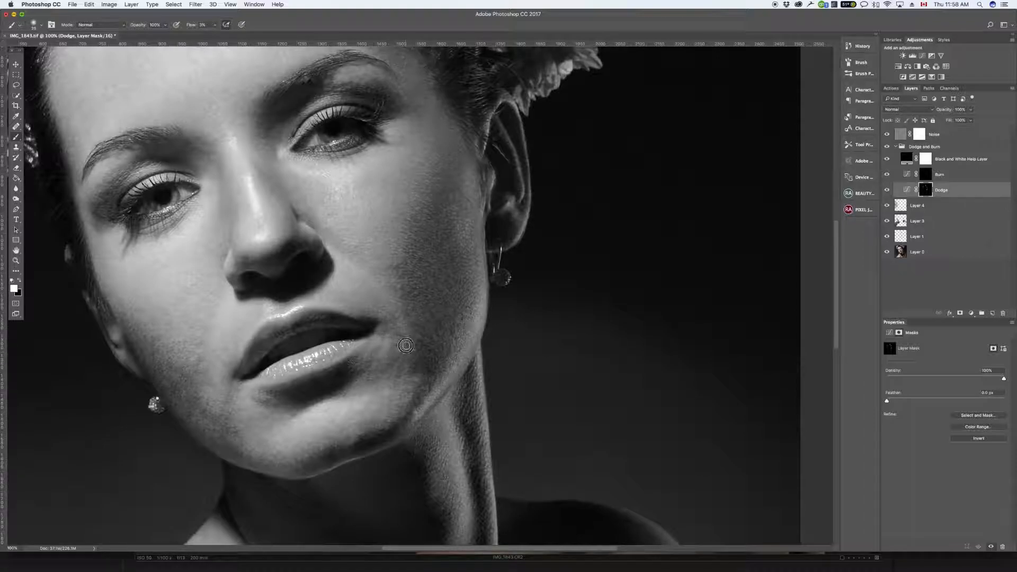
Step: Dodge the shadowed skin beside and below the corner of the mouth with a small brush
key("[")
mouse_move(391, 349)
left_mouse_down()
mouse_move(387, 368)
mouse_move(395, 360)
left_mouse_up()
mouse_move(413, 368)
left_mouse_down()
mouse_move(388, 363)
mouse_move(368, 377)
mouse_move(371, 346)
mouse_move(364, 370)
mouse_move(384, 339)
mouse_move(366, 365)
left_mouse_up()
key("bracketright")
key("bracketleft")
mouse_move(384, 379)
left_mouse_down()
mouse_move(364, 382)
mouse_move(353, 365)
left_mouse_up()
Step: Dodge the dark patches along the shadowed jawline and the chin's lower edge, varying the brush size
key("bracketright")
key("bracketright")
key("bracketright")
mouse_move(411, 400)
left_mouse_down()
mouse_move(398, 406)
mouse_move(407, 405)
mouse_move(403, 391)
mouse_move(389, 401)
mouse_move(383, 426)
left_mouse_up()
key("bracketleft")
key("bracketleft")
key("bracketright")
key("bracketright")
key("bracketright")
mouse_move(364, 430)
left_mouse_down()
mouse_move(416, 405)
mouse_move(390, 435)
mouse_move(398, 426)
mouse_move(325, 468)
mouse_move(330, 450)
mouse_move(365, 443)
mouse_move(361, 435)
mouse_move(382, 450)
mouse_move(369, 439)
mouse_move(357, 450)
mouse_move(363, 435)
mouse_move(355, 448)
mouse_move(369, 443)
mouse_move(355, 450)
mouse_move(369, 447)
left_mouse_up()
key("bracketleft")
key("bracketright")
key("bracketleft")
key("bracketleft")
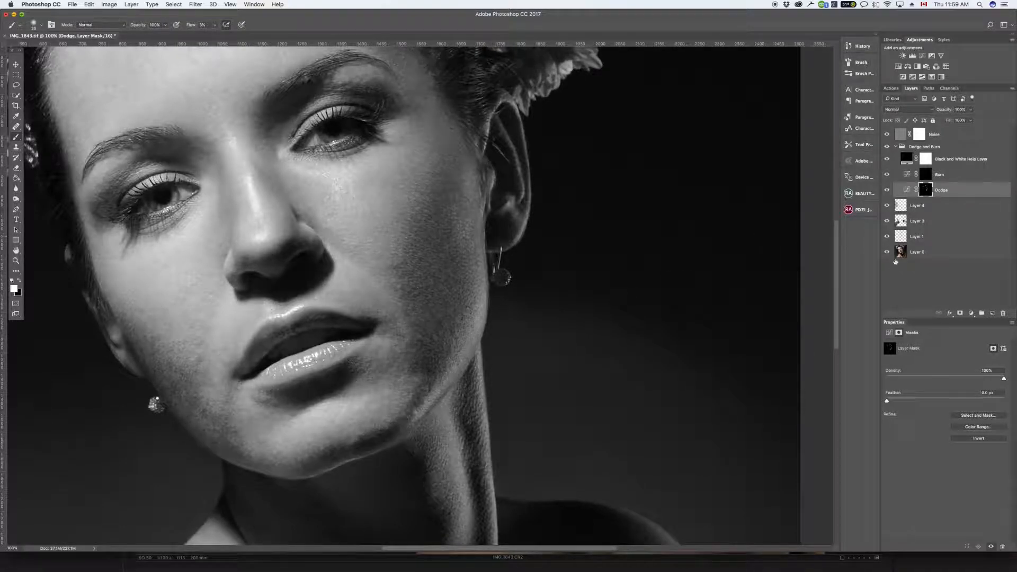
Step: Toggle the Dodge layer's visibility repeatedly to compare the face before and after dodging
left_click(888, 192)
left_click(888, 191)
left_click(888, 191)
left_click(888, 192)
left_click(888, 191)
left_click(888, 192)
left_click(887, 191)
left_click(887, 191)
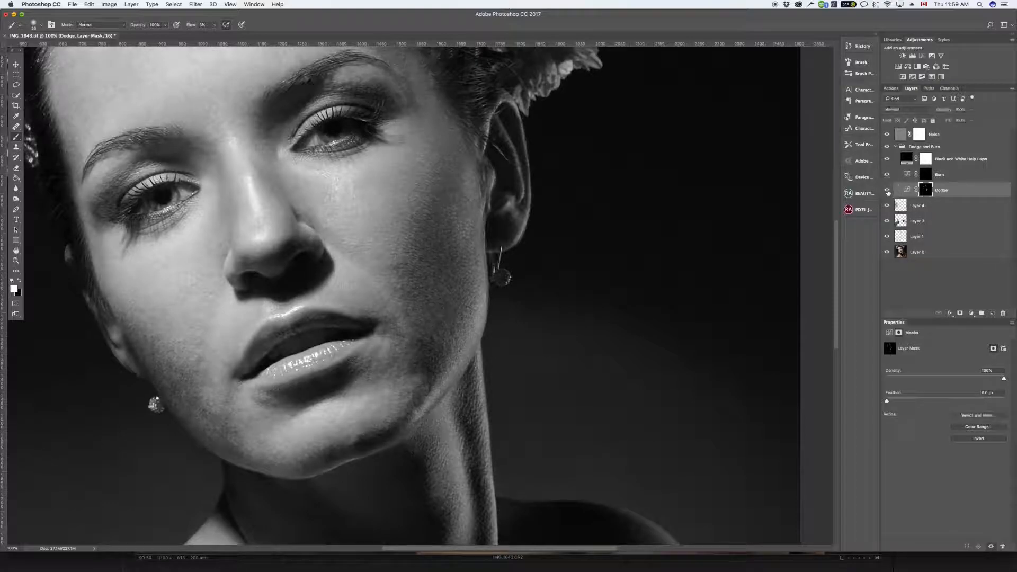
left_click(888, 192)
left_click(888, 191)
left_click(888, 192)
left_click(888, 192)
left_click(888, 192)
left_click(888, 192)
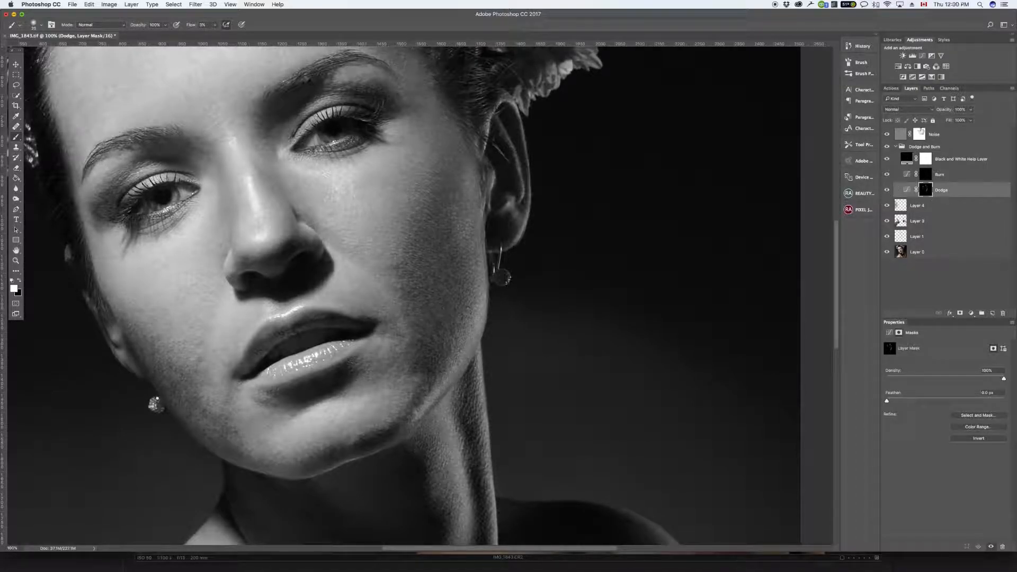
Step: Play the recorded Dodge action to add a second masked Dodge curves layer, and return to the layer list
left_click(891, 88)
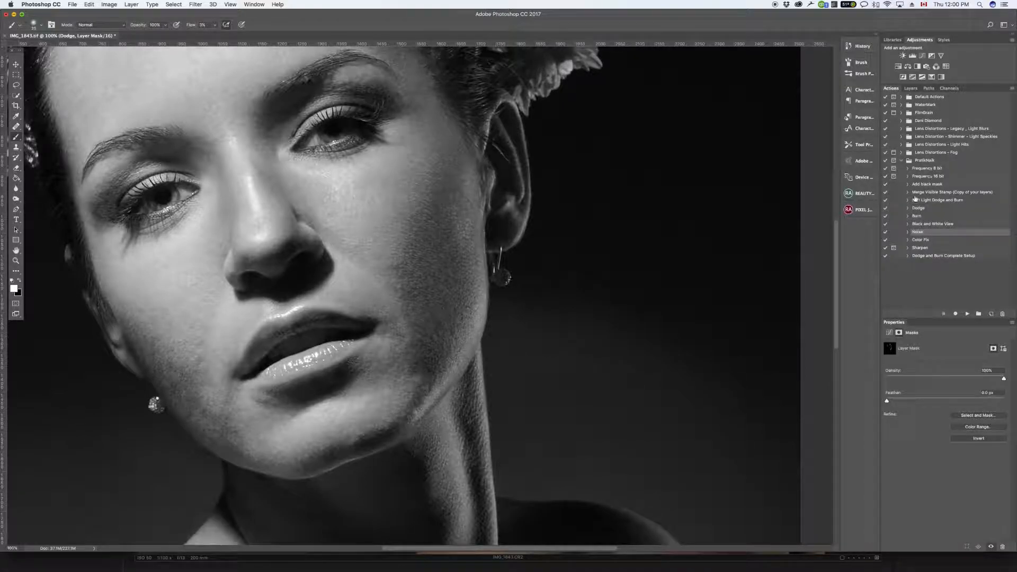
left_click(938, 223)
left_click(936, 241)
left_click(932, 208)
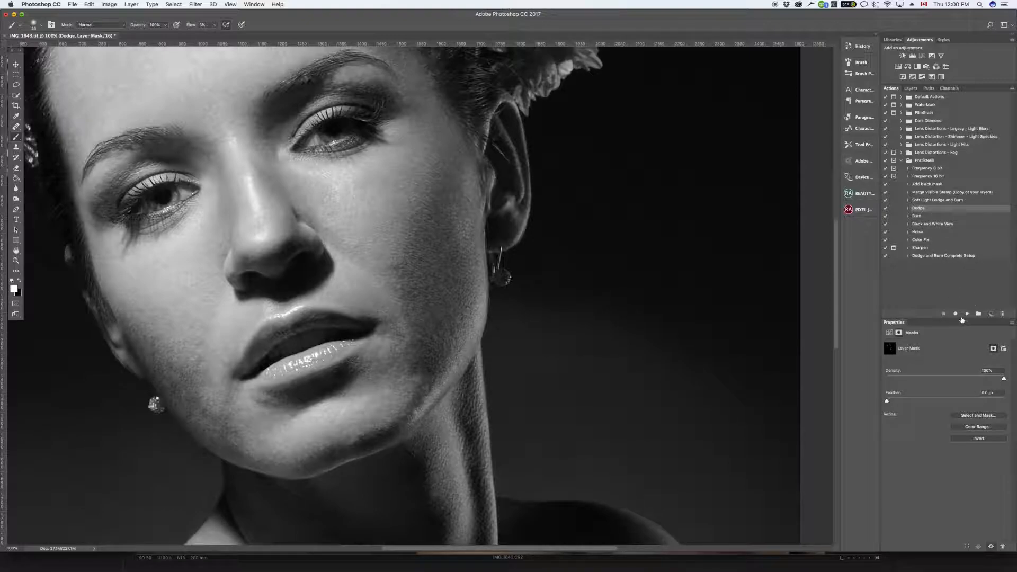
left_click(965, 314)
left_click(911, 87)
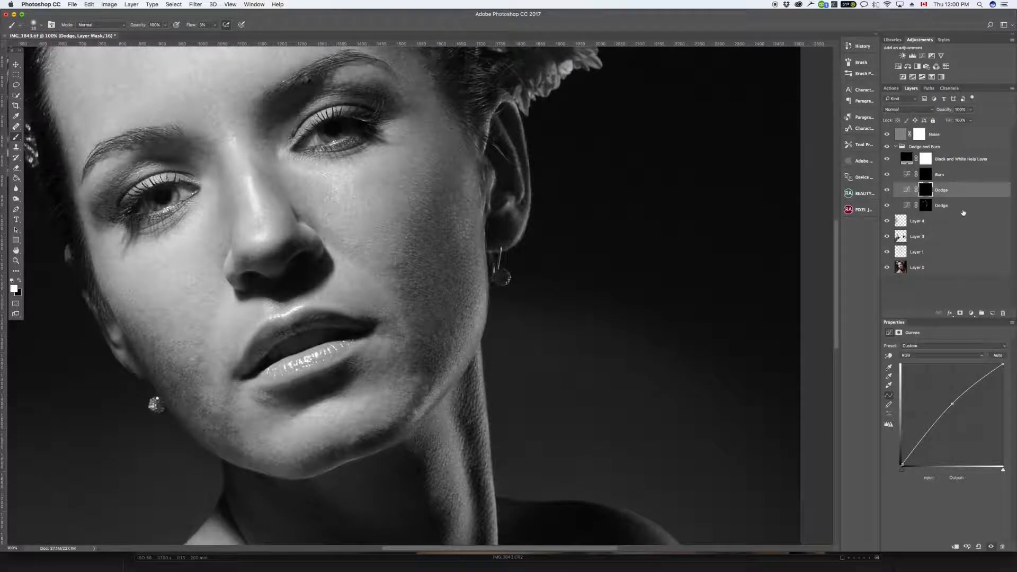
Step: Brighten the dark area of the shadowed lower cheek on the new Dodge layer's mask
mouse_move(424, 347)
left_mouse_down()
mouse_move(420, 358)
mouse_move(434, 373)
mouse_move(429, 358)
mouse_move(440, 359)
mouse_move(433, 371)
left_mouse_up()
left_click_drag(439, 341, 423, 357)
left_click_drag(431, 381, 430, 370)
key("]")
key("]")
key("]")
Step: Dodge the shadow transition on the upper cheek below the eye with a larger brush
key("]")
key("bracketleft")
Step: Dodge along the shadowed jawline, the side of the chin and the cheek next to the mouth
mouse_move(442, 351)
left_mouse_down()
mouse_move(431, 350)
mouse_move(416, 406)
left_mouse_up()
key("bracketleft")
key("bracketleft")
key("bracketright")
key("bracketright")
mouse_move(387, 439)
left_mouse_down()
mouse_move(351, 450)
mouse_move(392, 431)
mouse_move(330, 455)
mouse_move(369, 448)
mouse_move(363, 436)
mouse_move(403, 423)
left_mouse_up()
mouse_move(431, 381)
left_mouse_down()
mouse_move(412, 371)
mouse_move(414, 338)
left_mouse_up()
key("bracketright")
left_click_drag(398, 266, 411, 221)
mouse_move(404, 278)
left_mouse_down()
mouse_move(395, 267)
mouse_move(399, 289)
mouse_move(387, 286)
mouse_move(402, 288)
left_mouse_up()
key("]")
Step: Dodge the shadow beneath the lower lip towards the chin, adjusting the brush size
scroll(367, 490, "down", 4)
scroll(367, 491, "left", 4)
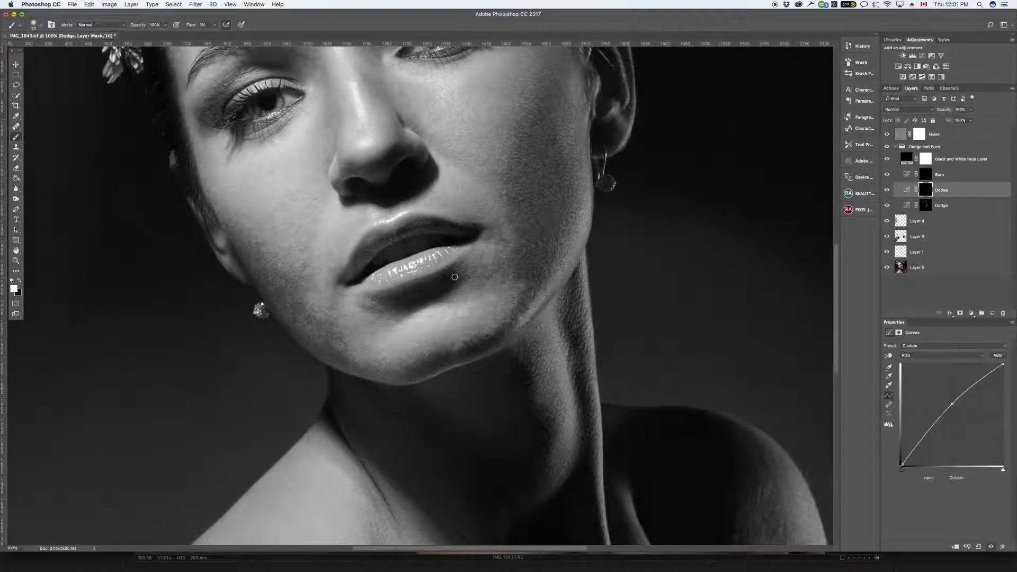
key("[")
mouse_move(457, 264)
left_mouse_down()
mouse_move(448, 297)
mouse_move(467, 276)
mouse_move(446, 300)
mouse_move(465, 274)
mouse_move(435, 300)
mouse_move(445, 296)
mouse_move(453, 274)
mouse_move(417, 298)
mouse_move(399, 319)
mouse_move(446, 295)
mouse_move(407, 319)
mouse_move(450, 292)
mouse_move(401, 309)
mouse_move(445, 283)
mouse_move(389, 307)
mouse_move(372, 300)
mouse_move(415, 305)
mouse_move(369, 311)
mouse_move(380, 317)
mouse_move(362, 304)
mouse_move(396, 318)
mouse_move(366, 310)
mouse_move(415, 317)
left_mouse_up()
key("bracketleft")
key("bracketleft")
key("bracketleft")
key("bracketright")
key("bracketright")
key("bracketright")
key("bracketleft")
key("bracketleft")
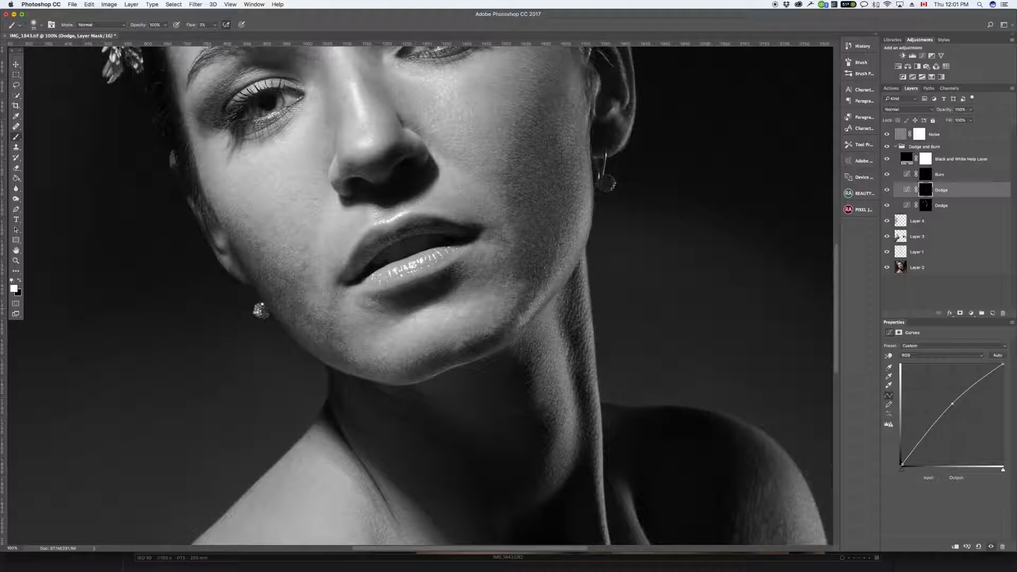
Step: Toggle the upper Dodge layer's visibility to compare its effect on the lower face
left_click(886, 189)
left_click(887, 190)
left_click(887, 189)
left_click(887, 189)
left_click(887, 190)
left_click(886, 190)
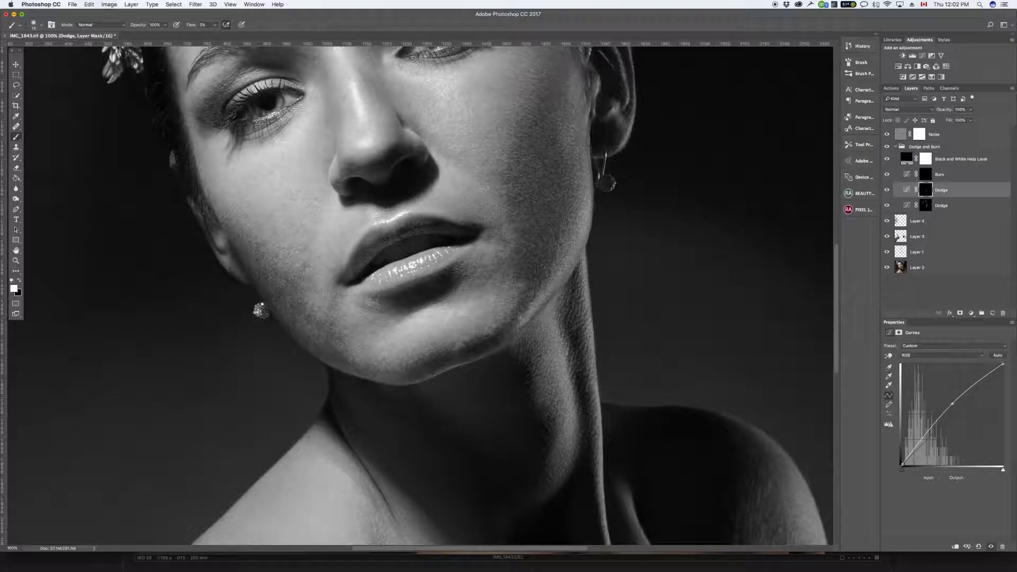
Step: Add a Brightness/Contrast layer above Burn with brightness -40 and contrast 30, and check the whole portrait
left_click_drag(497, 147, 424, 318)
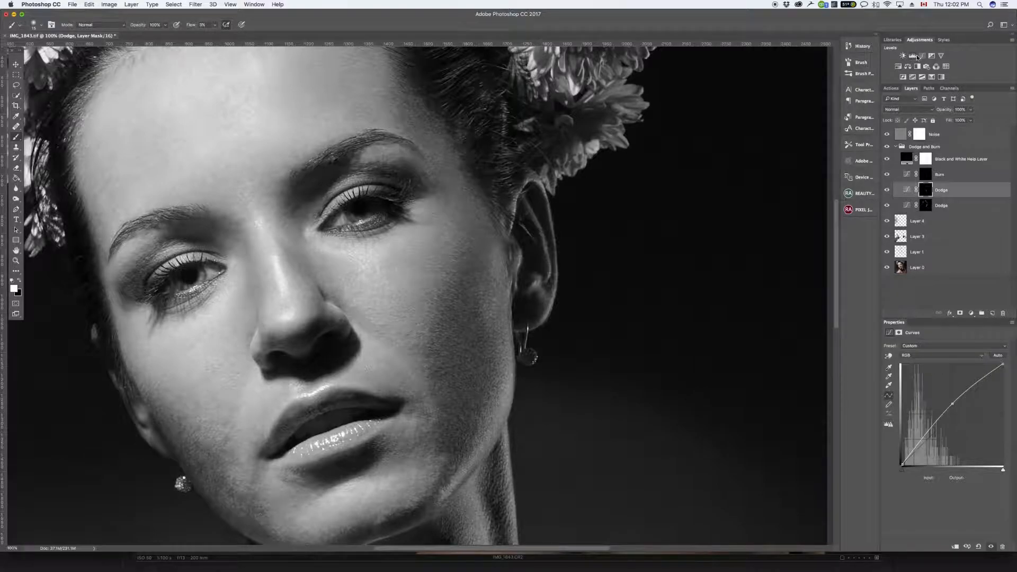
left_click(902, 58)
left_click_drag(944, 193, 933, 175)
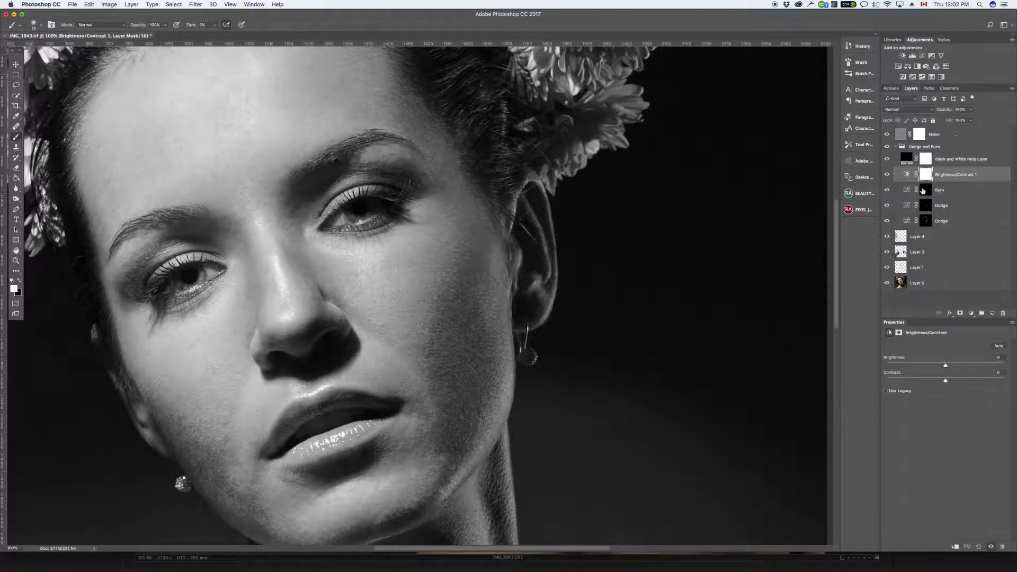
mouse_move(944, 366)
left_mouse_down()
mouse_move(926, 367)
mouse_move(919, 383)
mouse_move(961, 376)
left_mouse_up()
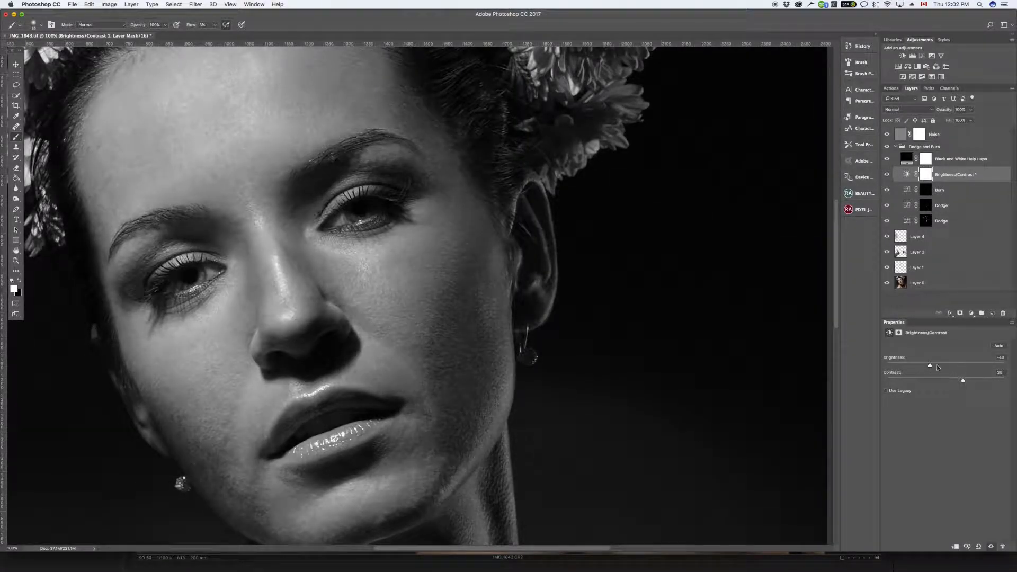
key("super+minus")
key("super+minus")
key("super+equal")
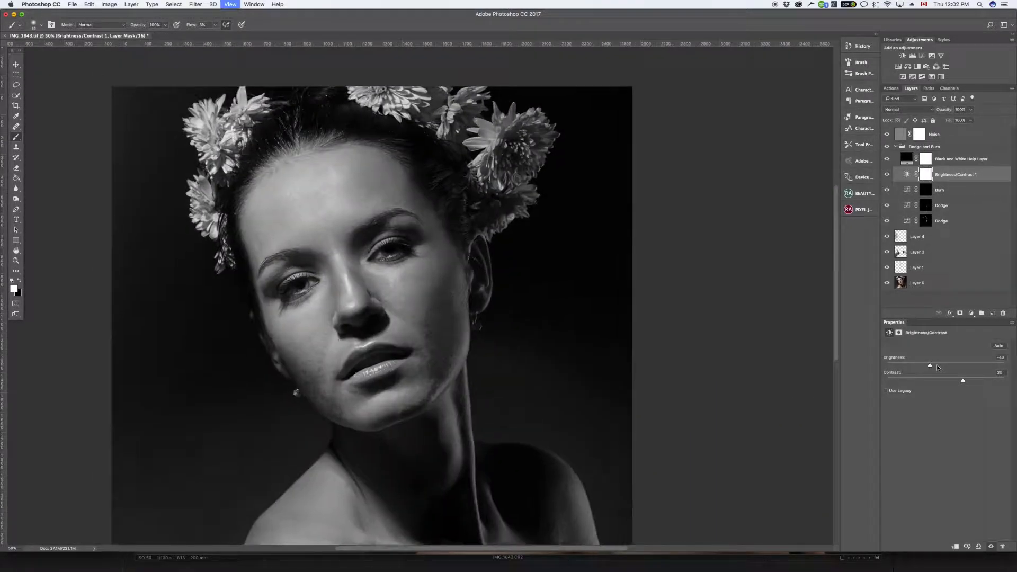
Step: Brighten the dark patches on the lit cheek and its jawline on the upper Dodge layer
key("super+equal")
left_click_drag(486, 395, 531, 228)
left_click(941, 208)
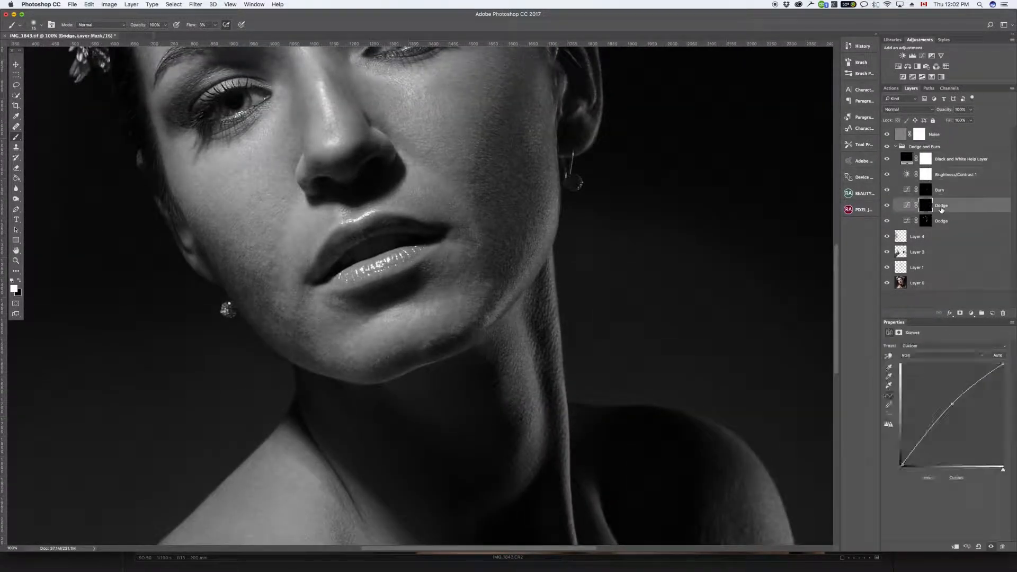
mouse_move(274, 247)
left_mouse_down()
mouse_move(268, 271)
mouse_move(272, 263)
mouse_move(281, 289)
mouse_move(269, 277)
left_mouse_up()
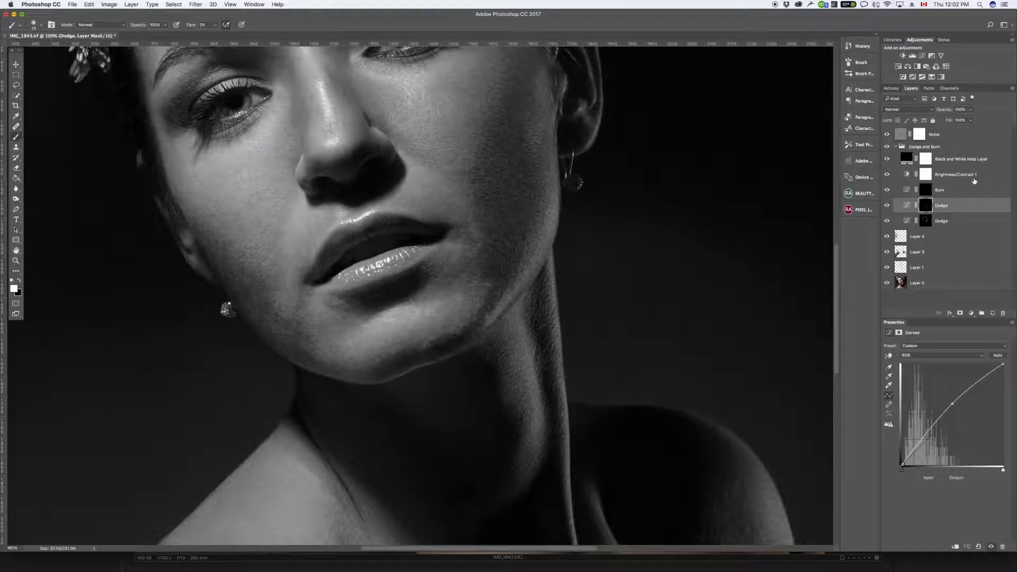
mouse_move(240, 268)
left_mouse_down()
mouse_move(226, 241)
mouse_move(225, 254)
mouse_move(229, 243)
mouse_move(216, 245)
left_mouse_up()
mouse_move(303, 320)
left_mouse_down()
mouse_move(296, 332)
mouse_move(321, 355)
mouse_move(276, 319)
mouse_move(278, 304)
mouse_move(290, 320)
mouse_move(280, 307)
mouse_move(276, 319)
mouse_move(269, 304)
mouse_move(266, 314)
mouse_move(263, 300)
mouse_move(261, 314)
mouse_move(295, 355)
mouse_move(285, 308)
mouse_move(241, 289)
mouse_move(248, 308)
left_mouse_up()
mouse_move(294, 342)
left_mouse_down()
mouse_move(273, 337)
mouse_move(306, 357)
mouse_move(284, 324)
left_mouse_up()
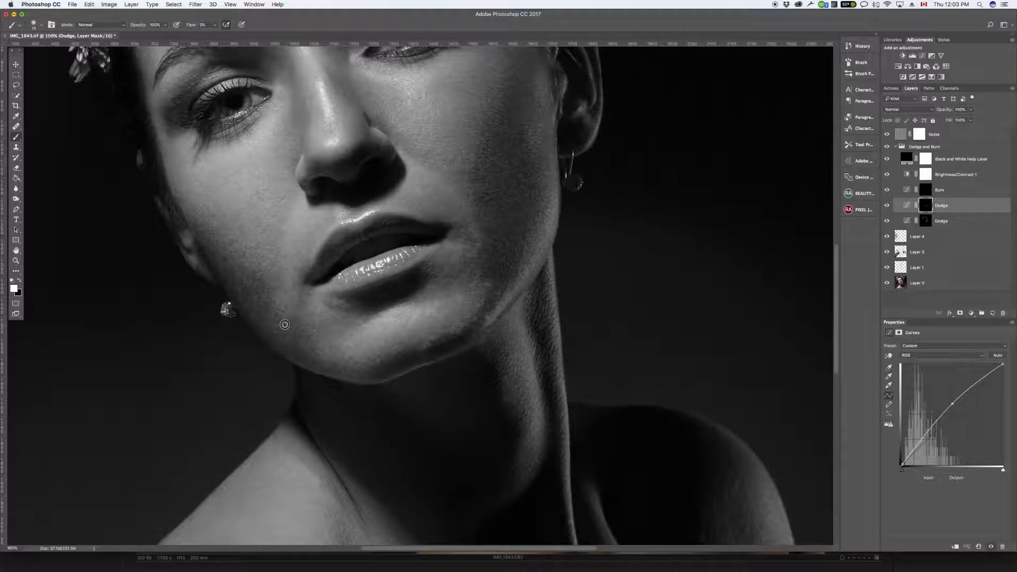
Step: Dodge the remaining dark spots on the lit cheek and near the mouth on the lower Dodge layer
left_click(940, 221)
mouse_move(287, 323)
left_mouse_down()
mouse_move(279, 318)
mouse_move(294, 321)
mouse_move(289, 332)
mouse_move(297, 310)
mouse_move(291, 339)
mouse_move(274, 326)
left_mouse_up()
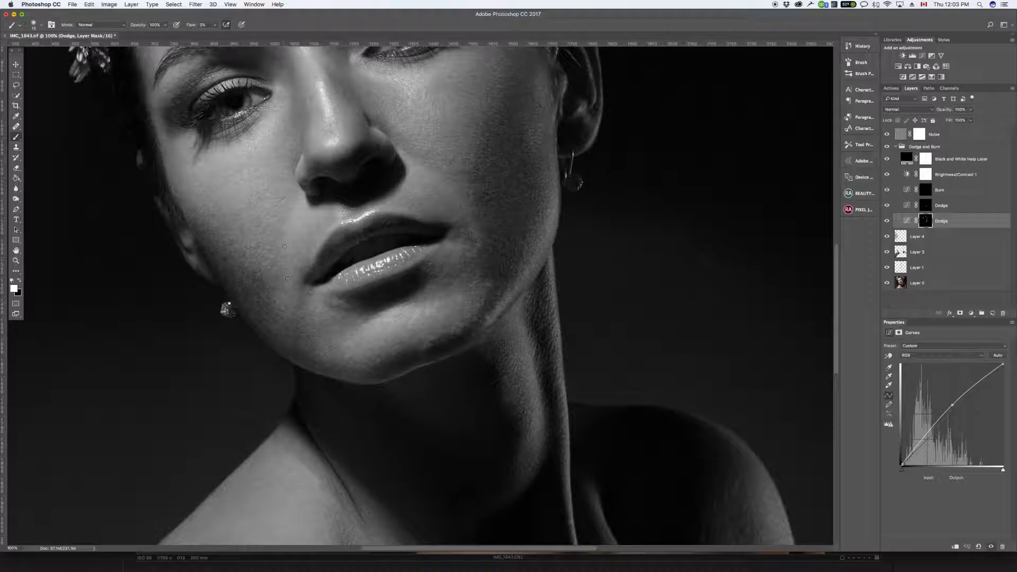
left_click_drag(238, 257, 226, 254)
mouse_move(271, 292)
left_mouse_down()
mouse_move(253, 276)
mouse_move(265, 286)
mouse_move(299, 266)
mouse_move(302, 280)
left_mouse_up()
Step: Brighten the forehead's outer edge near the hairline on the upper Dodge layer
mouse_move(570, 182)
left_mouse_down()
mouse_move(527, 313)
mouse_move(584, 311)
left_mouse_up()
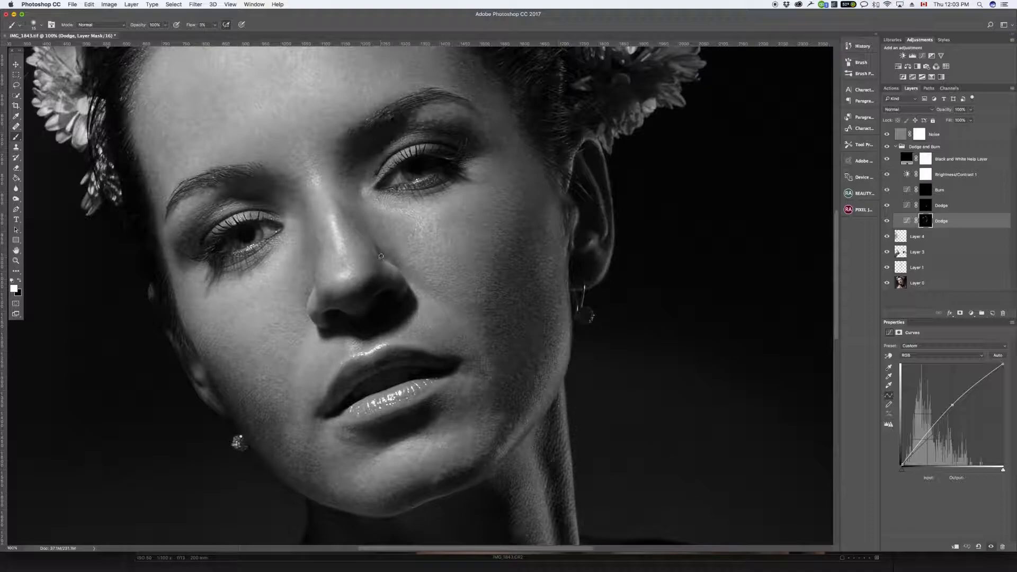
left_click(940, 190)
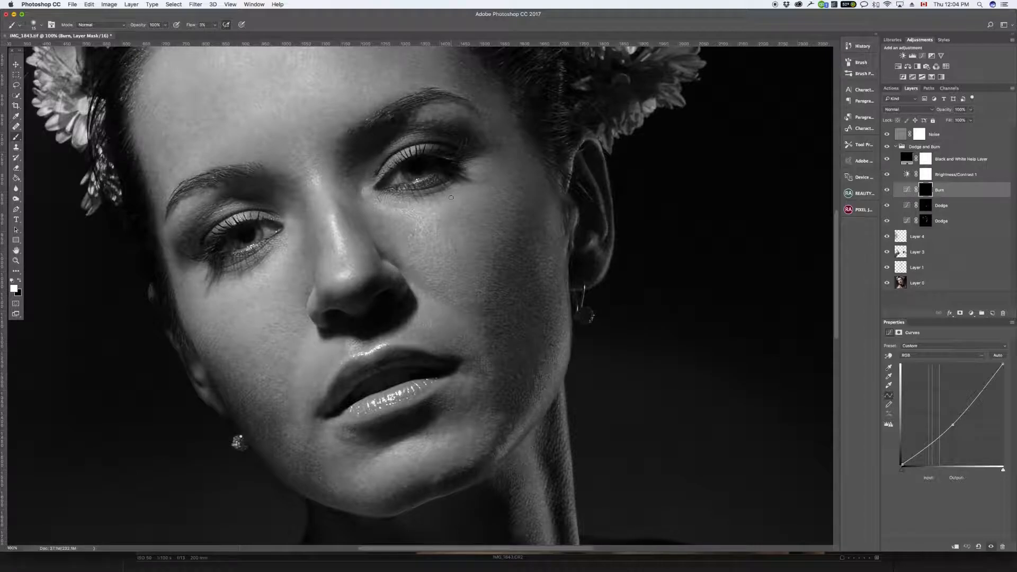
left_click_drag(428, 180, 463, 310)
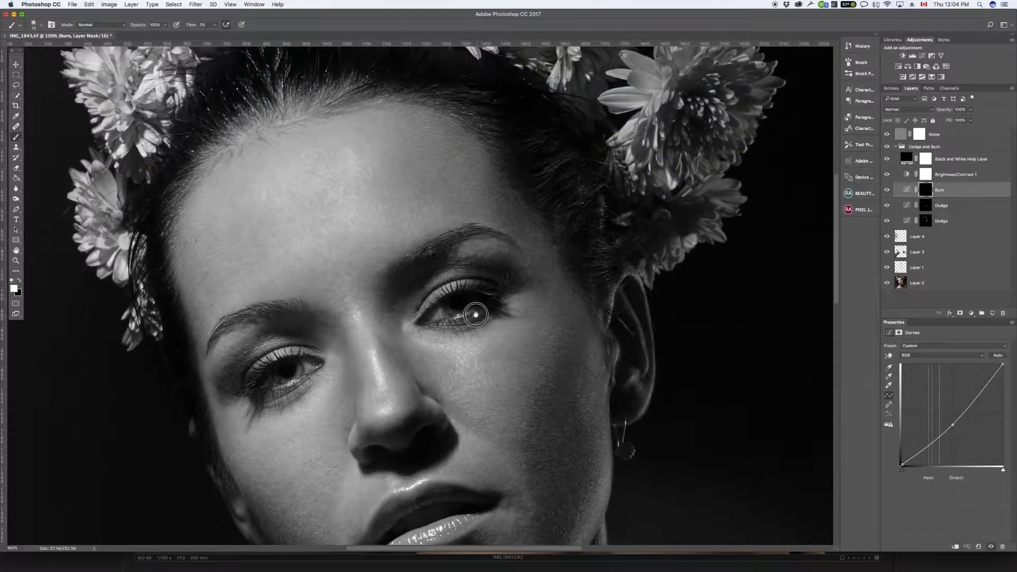
left_click(936, 205)
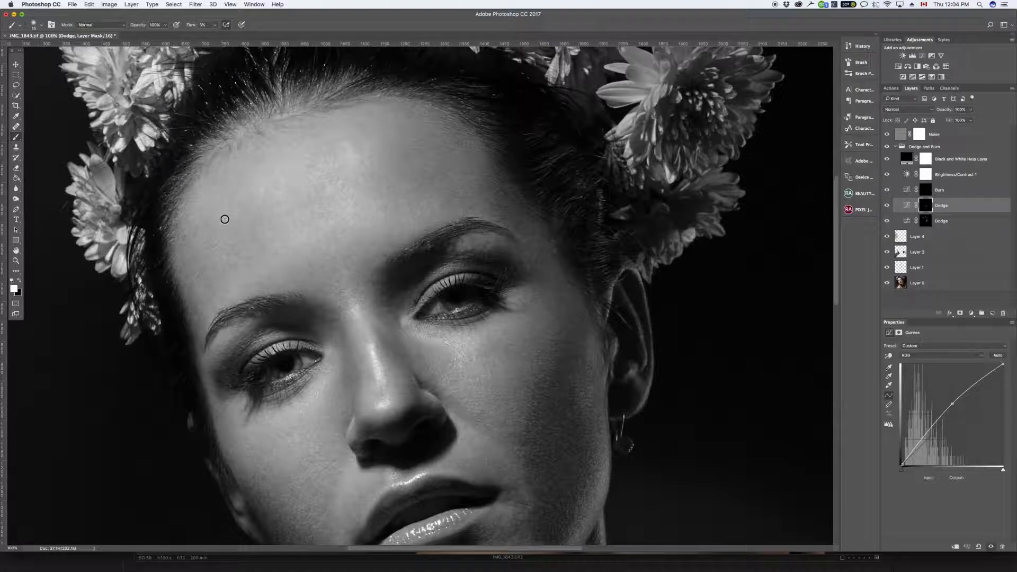
mouse_move(192, 234)
left_mouse_down()
mouse_move(193, 244)
mouse_move(183, 239)
left_mouse_up()
left_click_drag(609, 312, 595, 170)
left_click_drag(313, 246, 406, 411)
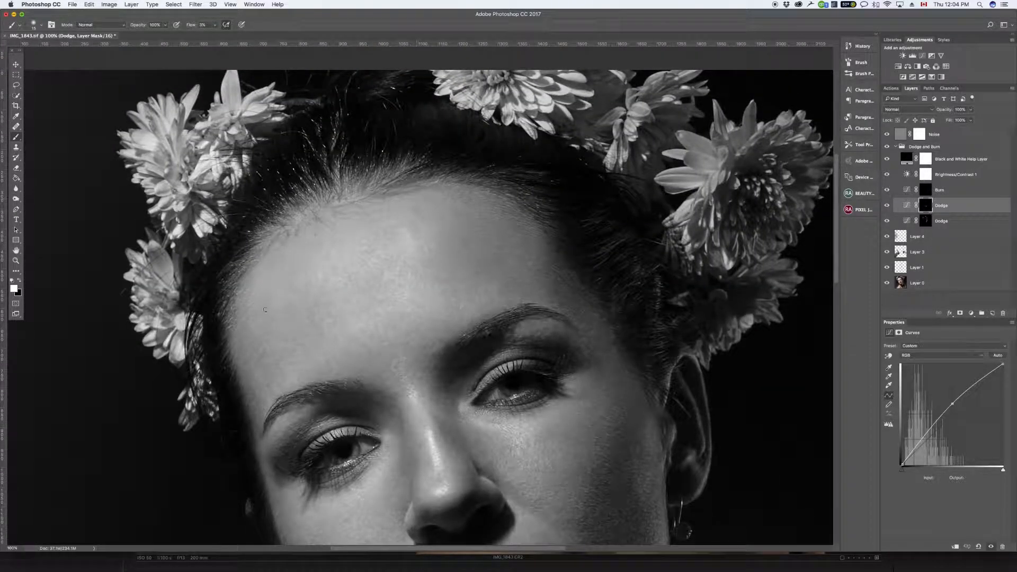
Step: Brighten the uneven dark areas of the chest and collarbone on the lower Dodge layer
left_click_drag(585, 353, 506, 184)
mouse_move(535, 327)
left_mouse_down()
mouse_move(551, 280)
mouse_move(538, 329)
left_mouse_up()
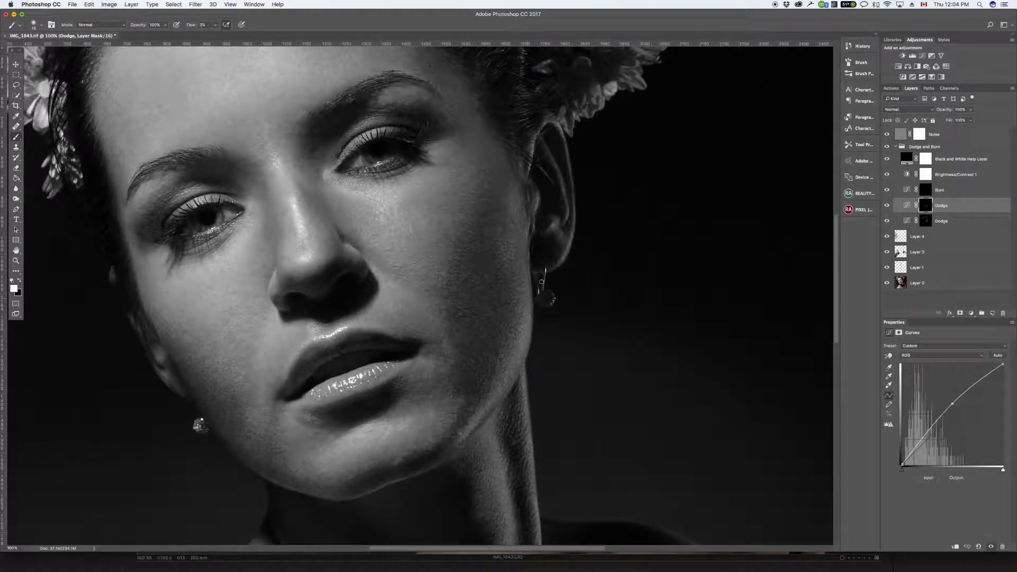
left_click_drag(448, 284, 579, 240)
left_click_drag(542, 331, 529, 218)
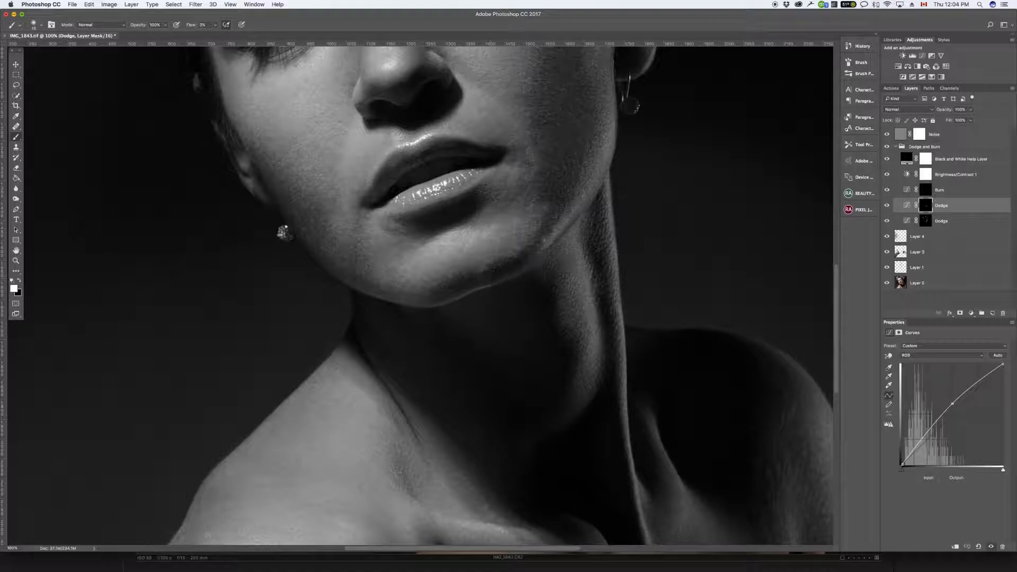
left_click(938, 223)
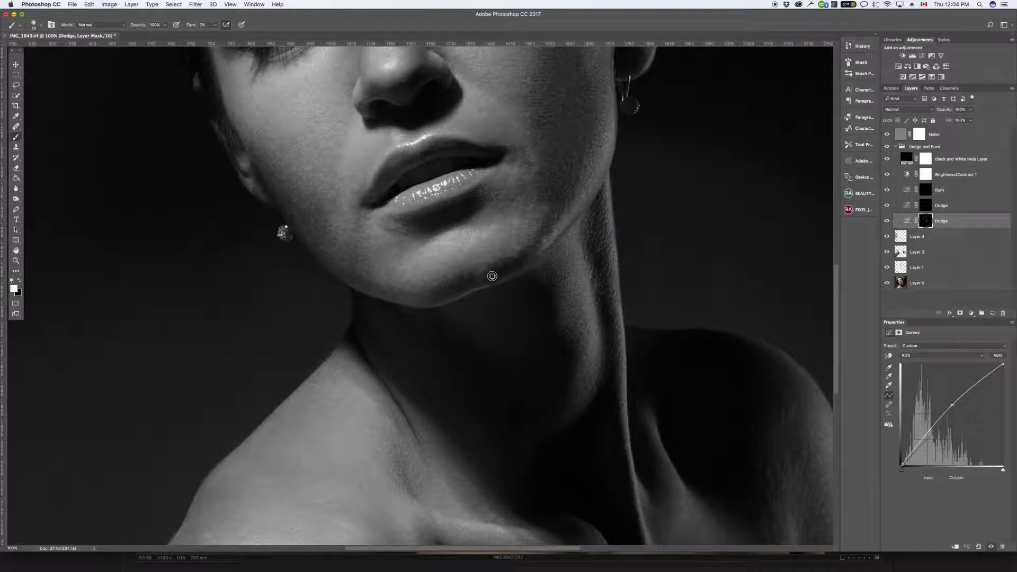
left_click_drag(678, 354, 699, 124)
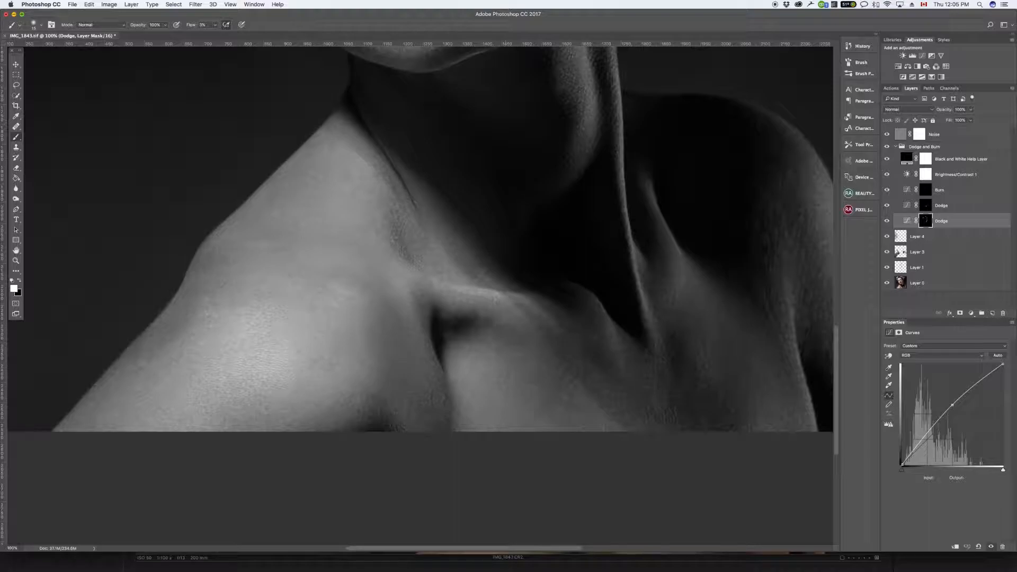
left_click_drag(576, 363, 496, 416)
mouse_move(359, 378)
left_mouse_down()
mouse_move(353, 402)
mouse_move(358, 378)
mouse_move(362, 428)
mouse_move(361, 376)
mouse_move(368, 432)
mouse_move(367, 392)
mouse_move(380, 403)
mouse_move(374, 389)
mouse_move(384, 386)
mouse_move(418, 390)
left_mouse_up()
left_click_drag(705, 316, 601, 309)
Step: Dodge beneath the eye on the shadowed side and around its outer corner at 200% zoom with a small brush
left_click_drag(682, 270, 747, 440)
left_click_drag(369, 279, 486, 561)
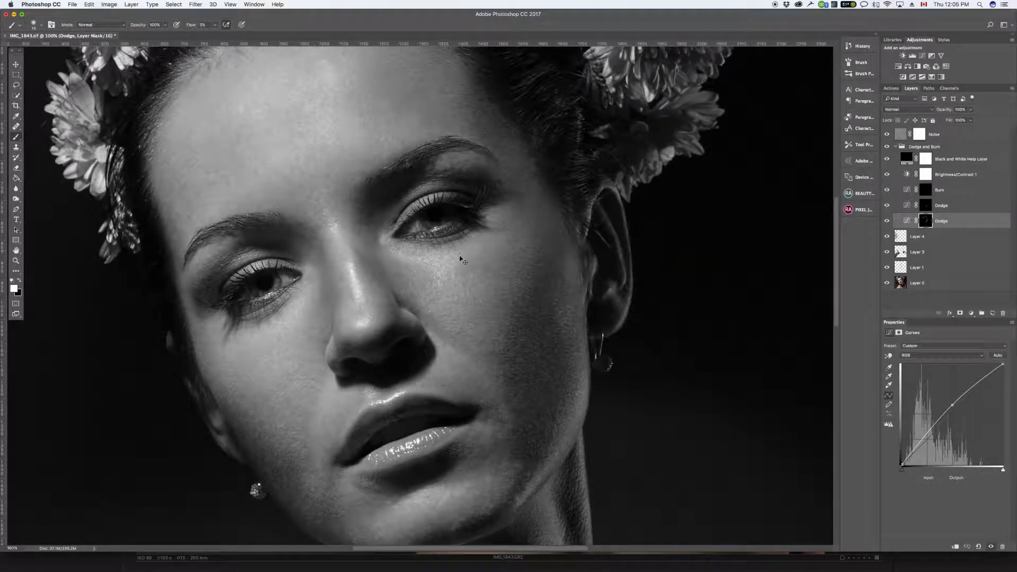
key("super+plus")
left_click_drag(498, 290, 454, 415)
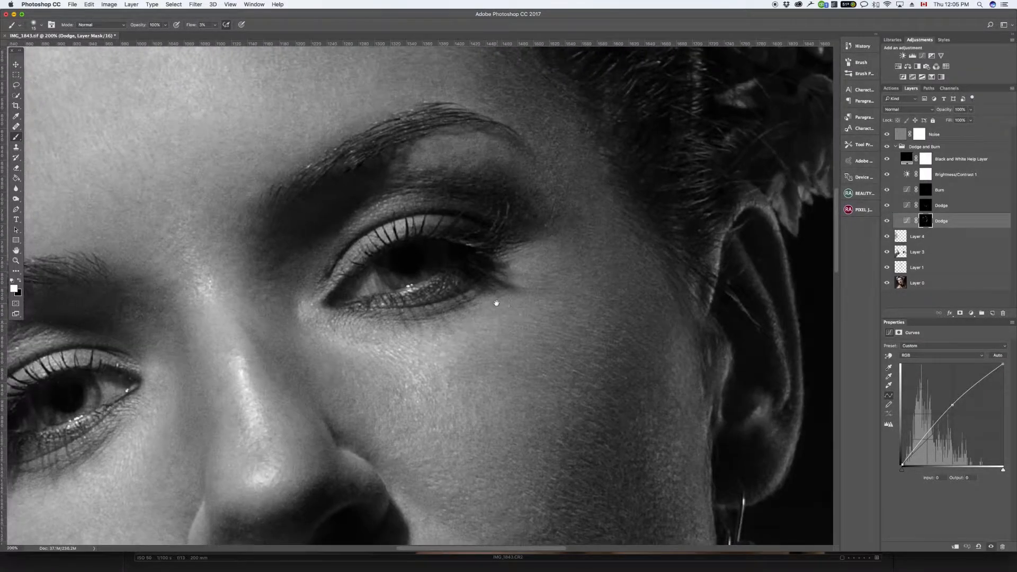
key("bracketleft")
key("bracketleft")
key("bracketleft")
mouse_move(424, 305)
left_mouse_down()
mouse_move(470, 284)
mouse_move(430, 309)
mouse_move(469, 286)
mouse_move(387, 305)
mouse_move(433, 316)
mouse_move(411, 320)
left_mouse_up()
mouse_move(460, 303)
left_mouse_down()
mouse_move(395, 319)
mouse_move(421, 320)
mouse_move(432, 316)
mouse_move(353, 309)
mouse_move(477, 283)
mouse_move(443, 284)
mouse_move(452, 275)
mouse_move(444, 282)
mouse_move(478, 282)
mouse_move(459, 291)
left_mouse_up()
mouse_move(524, 244)
left_mouse_down()
mouse_move(537, 228)
mouse_move(513, 225)
mouse_move(538, 194)
mouse_move(538, 203)
mouse_move(520, 194)
mouse_move(495, 166)
mouse_move(478, 175)
mouse_move(499, 178)
mouse_move(470, 173)
mouse_move(501, 187)
left_mouse_up()
Step: Toggle the lower Dodge layer's visibility to compare the eye area before and after
key("bracketright")
key("bracketleft")
left_click(885, 222)
left_click(885, 222)
left_click(886, 222)
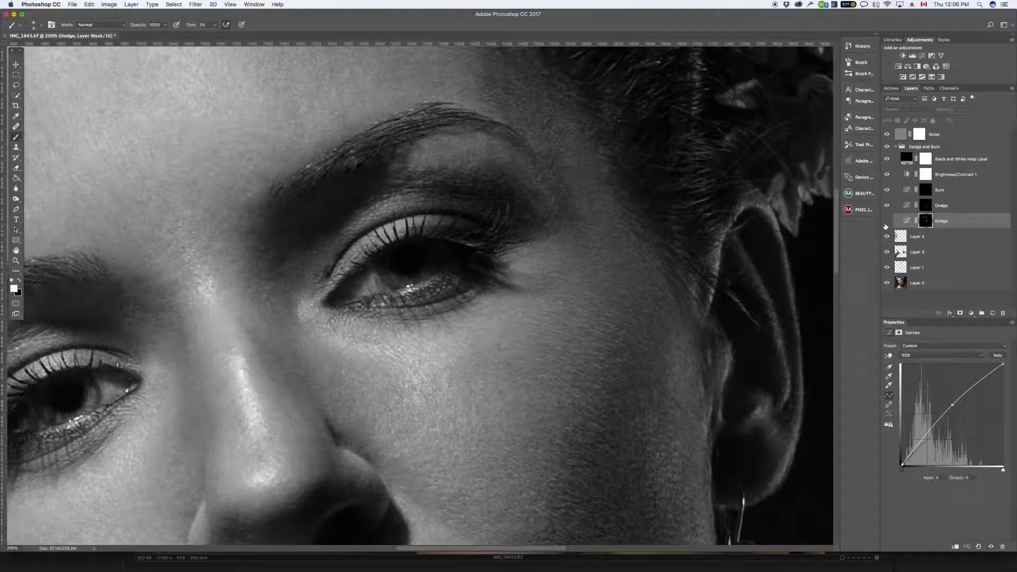
left_click(886, 222)
left_click(886, 222)
left_click(886, 222)
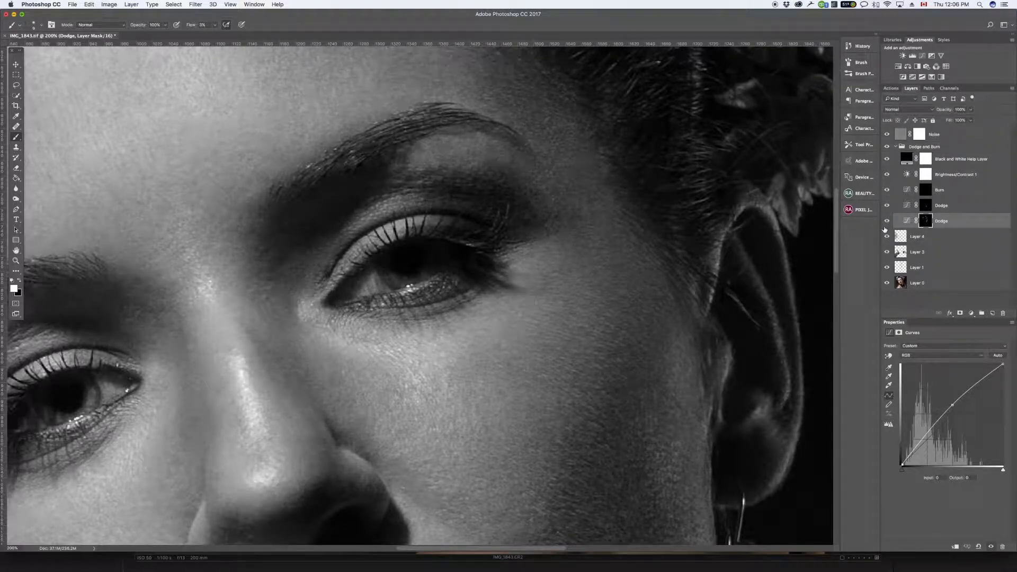
Step: Dodge the skin along the same eye's lower lash line on the upper Dodge mask, and compare the result
left_click(925, 207)
mouse_move(427, 302)
left_mouse_down()
mouse_move(464, 286)
mouse_move(433, 300)
mouse_move(471, 283)
mouse_move(398, 305)
mouse_move(433, 297)
mouse_move(407, 305)
mouse_move(442, 317)
mouse_move(463, 298)
mouse_move(411, 320)
mouse_move(467, 298)
mouse_move(386, 318)
mouse_move(466, 287)
mouse_move(382, 314)
mouse_move(425, 318)
mouse_move(372, 316)
mouse_move(415, 328)
mouse_move(341, 306)
left_mouse_up()
mouse_move(475, 286)
left_mouse_down()
mouse_move(470, 277)
mouse_move(476, 288)
mouse_move(497, 269)
mouse_move(496, 285)
mouse_move(453, 294)
left_mouse_up()
left_click(885, 206)
left_click(886, 206)
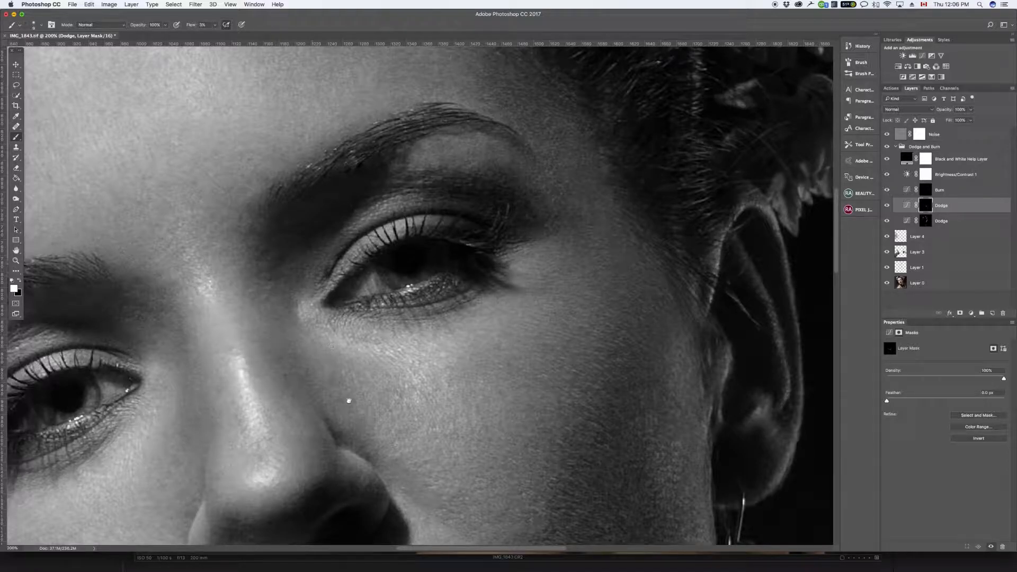
Step: Dodge the dark spots on the underside of the nose tip and around the nostril
left_click_drag(349, 401, 542, 272)
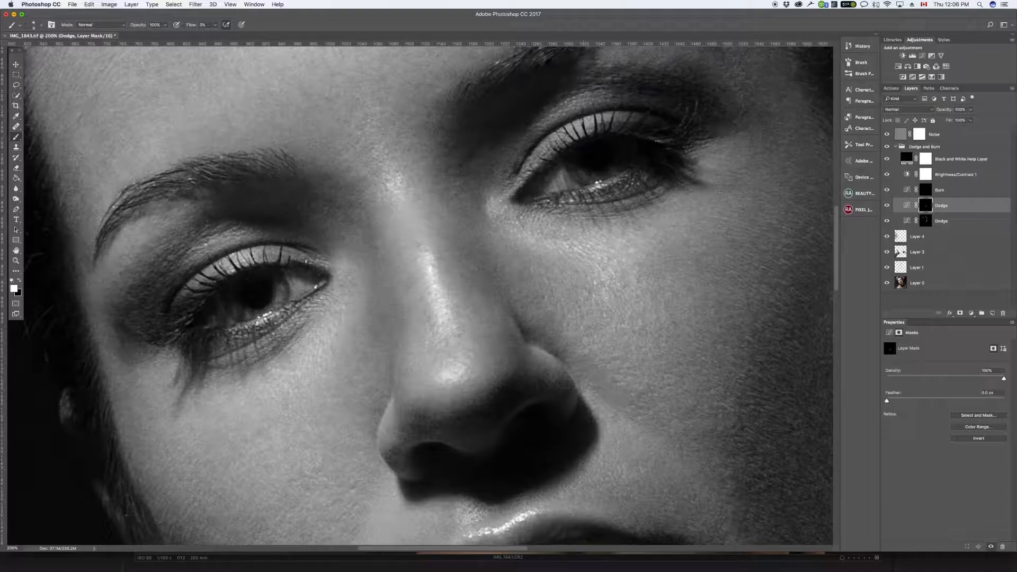
scroll(564, 320, "down", 4)
mouse_move(435, 326)
left_mouse_down()
mouse_move(449, 354)
mouse_move(428, 350)
mouse_move(435, 329)
mouse_move(426, 346)
mouse_move(452, 335)
mouse_move(468, 349)
mouse_move(446, 368)
mouse_move(429, 346)
mouse_move(460, 340)
left_mouse_up()
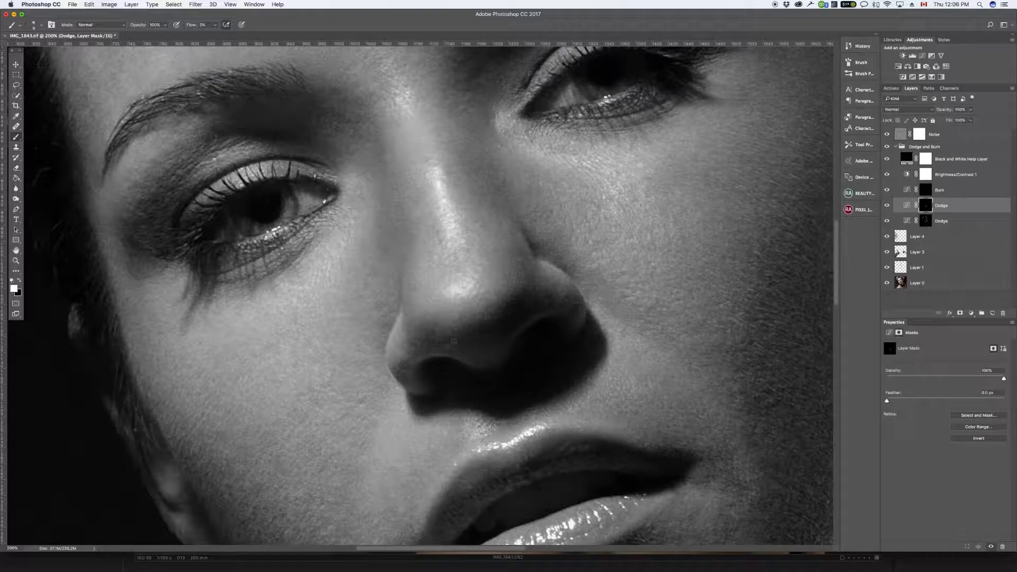
left_click_drag(408, 365, 405, 384)
Step: Brighten the skin beneath the other eye on the lower Dodge layer, and check the whole portrait
left_click_drag(694, 296, 726, 302)
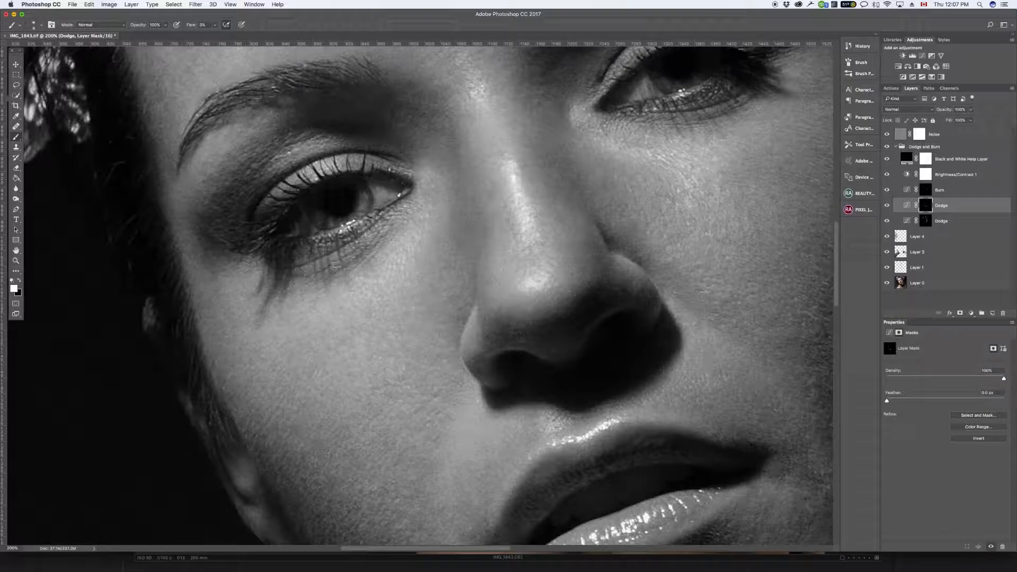
left_click(913, 221)
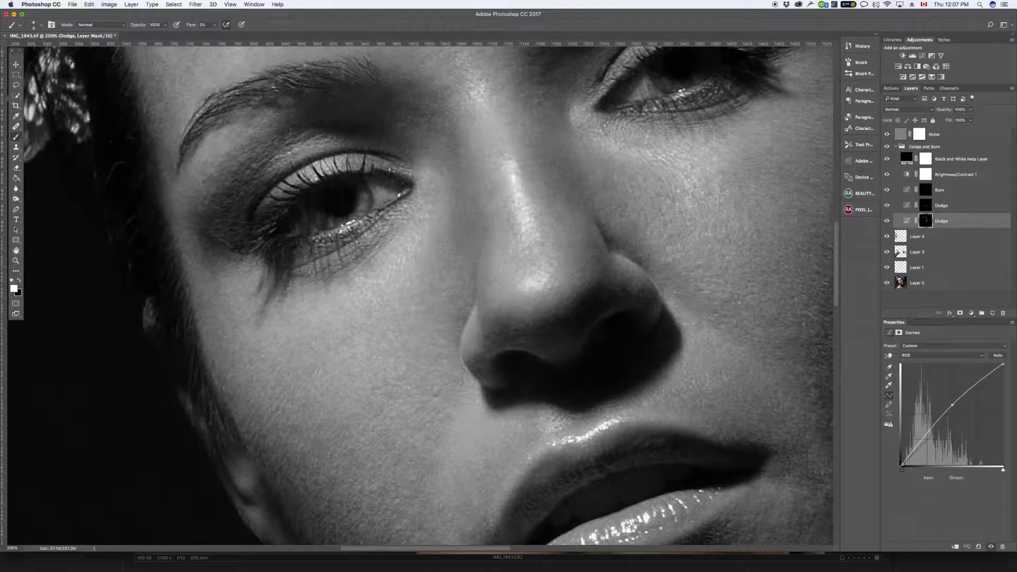
mouse_move(330, 249)
left_mouse_down()
mouse_move(347, 241)
mouse_move(336, 246)
left_mouse_up()
mouse_move(295, 278)
left_mouse_down()
mouse_move(372, 256)
mouse_move(339, 270)
left_mouse_up()
key("super+minus")
key("super+minus")
key("super+minus")
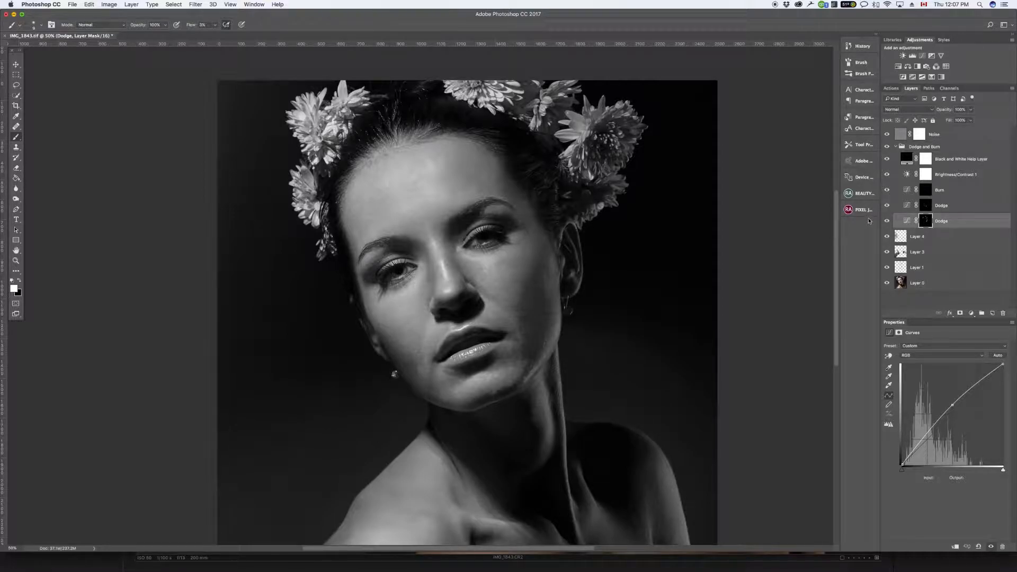
Step: Burn the bright spots along the jawline and on the skin beside the chin on the Burn layer's mask
key("super+plus")
key("super+plus")
key("super+plus")
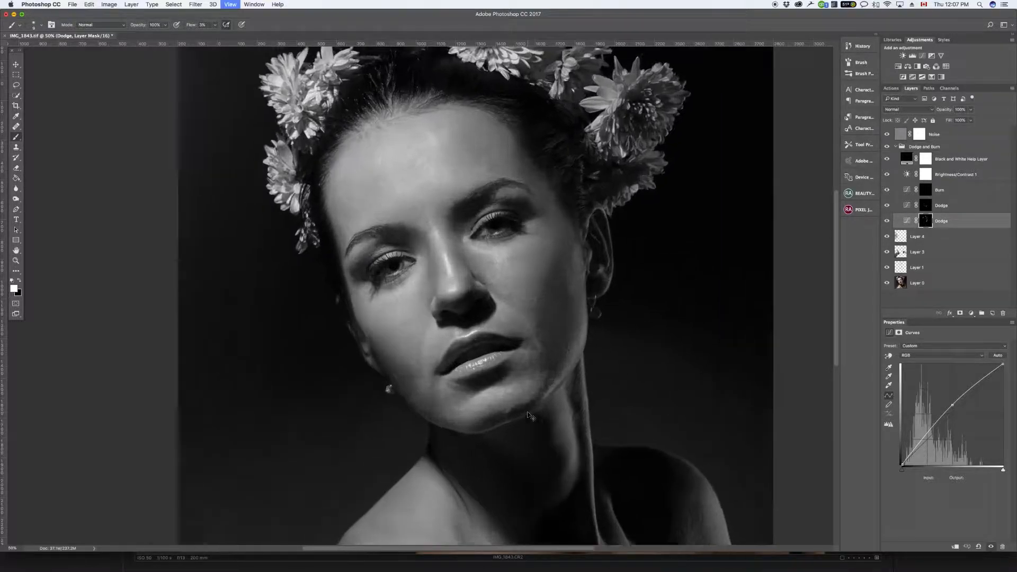
scroll(296, 167, "right", 1)
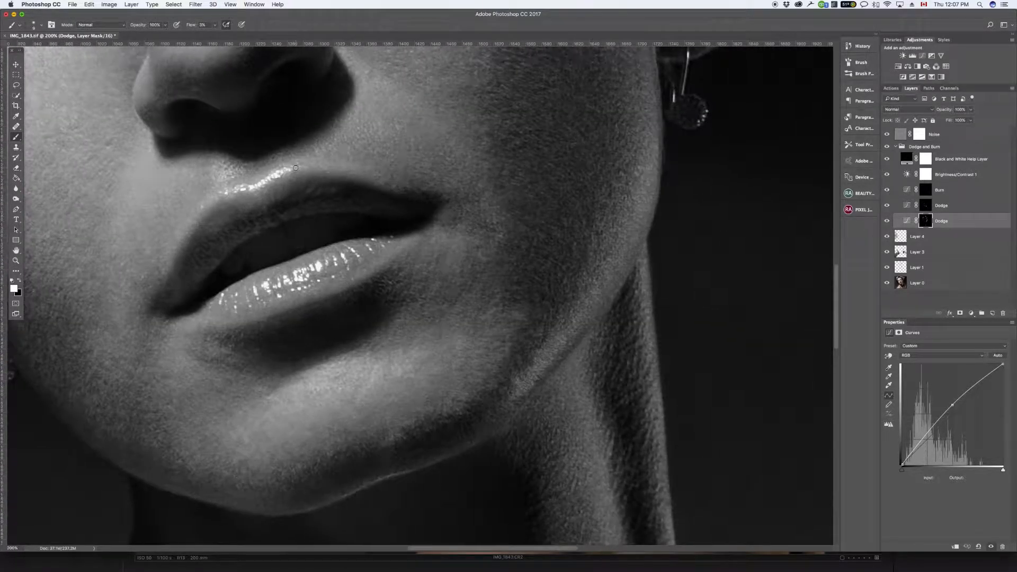
left_click(942, 192)
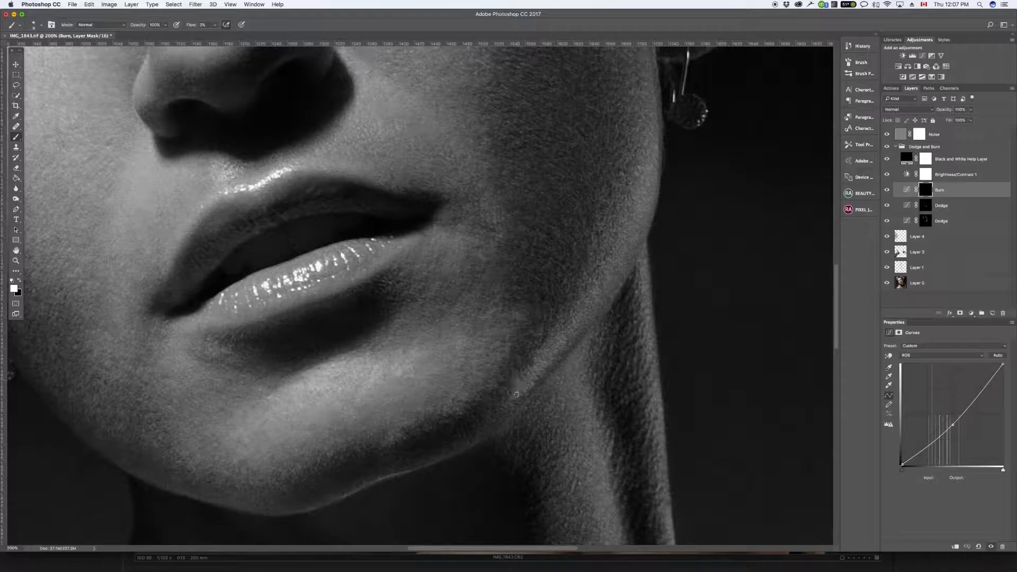
left_click_drag(514, 385, 516, 377)
left_click_drag(543, 329, 536, 336)
mouse_move(507, 307)
left_mouse_down()
mouse_move(510, 338)
mouse_move(514, 314)
mouse_move(512, 325)
left_mouse_up()
Step: Hide the Black and White and Brightness/Contrast help layers and collapse the Dodge and Burn group
key("super+minus")
key("super+minus")
key("super+minus")
key("super+minus")
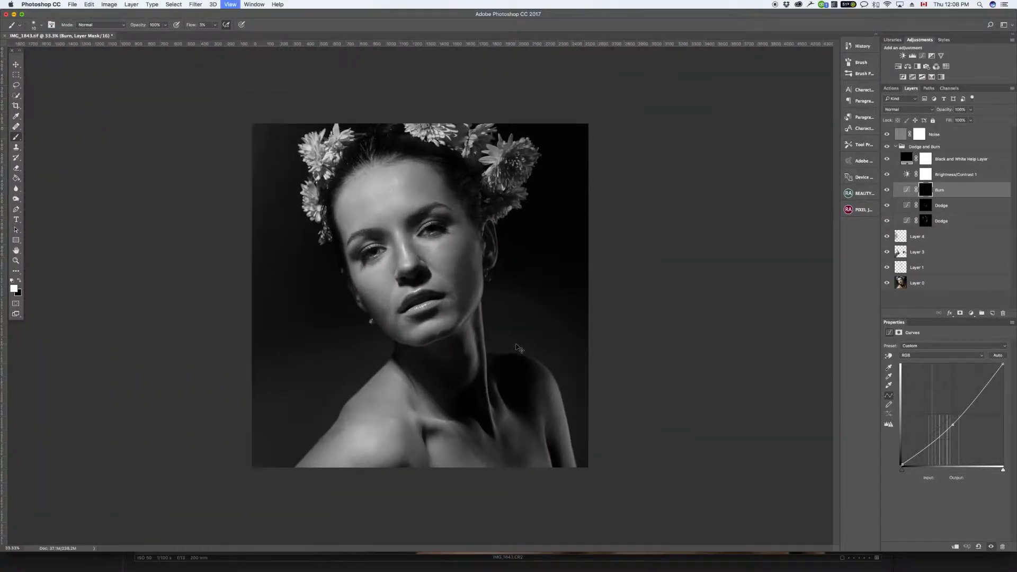
key("super+equal")
left_click_drag(887, 174, 887, 160)
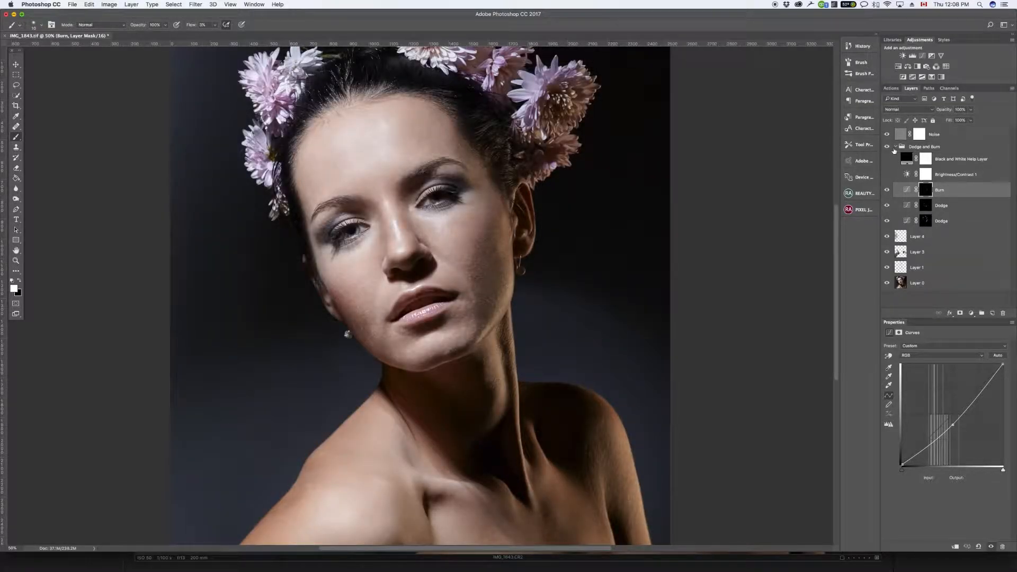
left_click(895, 147)
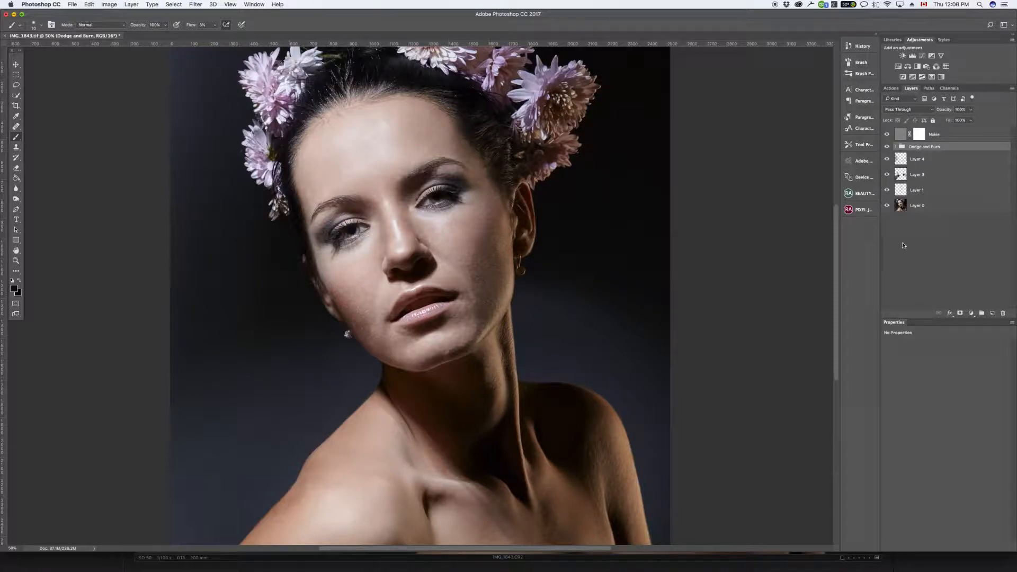
Step: Compare the portrait before and after retouching by repeatedly toggling between Layer 0 alone and all layers
left_click(887, 208, "alt")
left_click(887, 210, "alt")
left_click(887, 210, "alt")
left_click(887, 209, "alt")
left_click(886, 209, "alt")
left_click(887, 209, "alt")
left_click(886, 209, "alt")
left_click(887, 209, "alt")
left_click(887, 209, "alt")
left_click(886, 210, "alt")
left_click(887, 210, "alt")
left_click(886, 210, "alt")
left_click(887, 210, "alt")
left_click(886, 210, "alt")
left_click(886, 210, "alt")
left_click(886, 210, "alt")
left_click(887, 211, "alt")
left_click(887, 210, "alt")
left_click(886, 214, "alt")
left_click(887, 214, "alt")
key("super+minus")
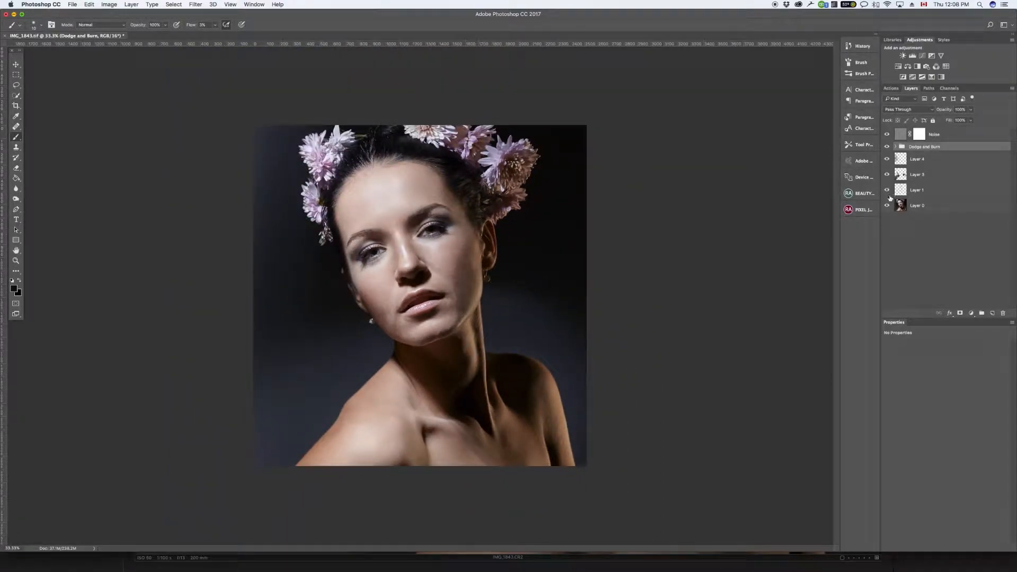
left_click(887, 205, "alt")
left_click(886, 206, "alt")
left_click(886, 207, "alt")
left_click(885, 207, "alt")
left_click(885, 207, "alt")
left_click(885, 206, "alt")
Step: Expand the Dodge and Burn group and show the Black and White and Brightness/Contrast help layers for a closer look at the face
key("super+plus")
key("super+plus")
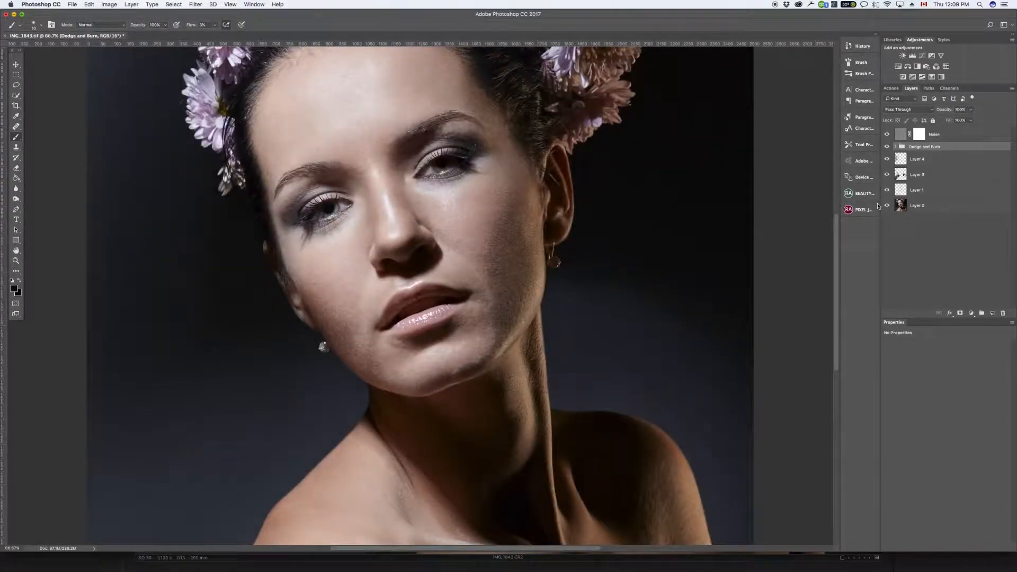
key("super+plus")
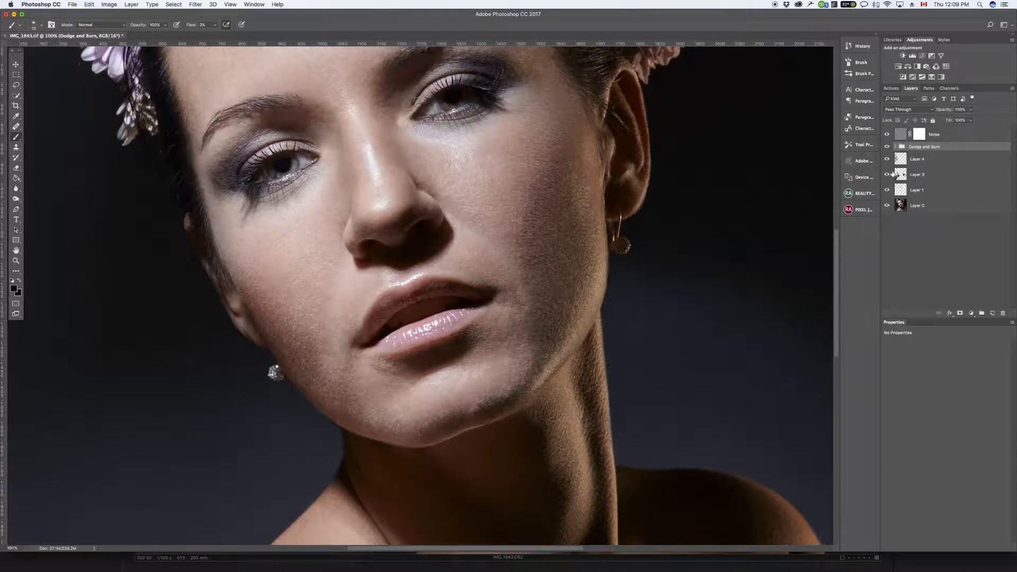
left_click(895, 147)
left_click(887, 159)
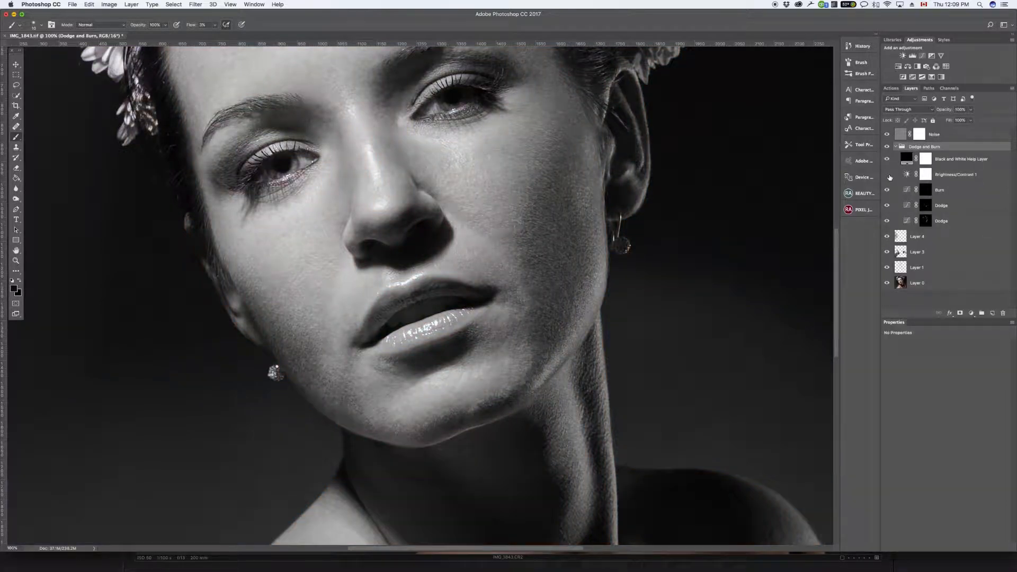
left_click(886, 175)
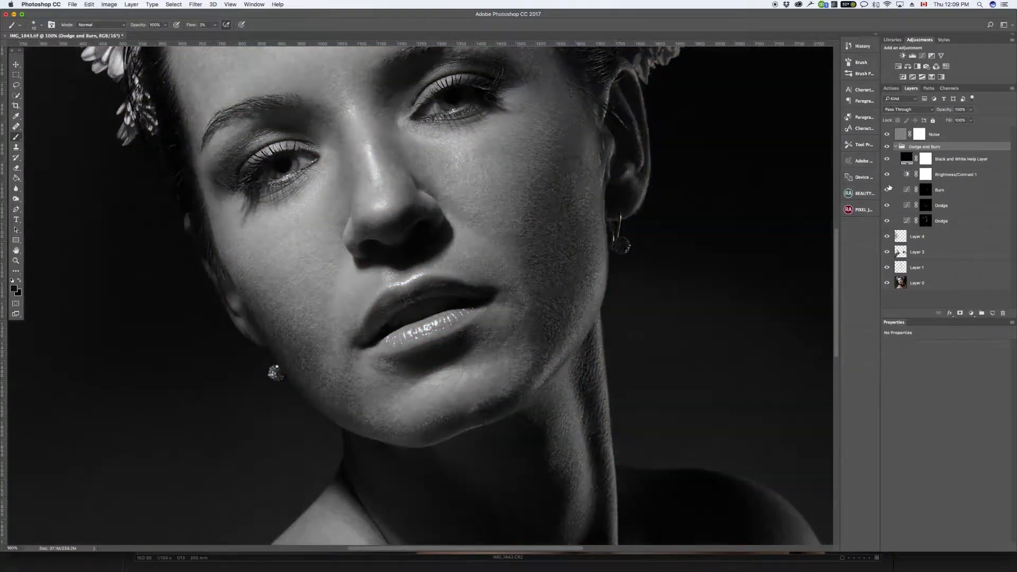
Step: Burn the bright patch on the cheek beneath the eye and the highlight on the chin on the Burn mask
left_click(926, 191)
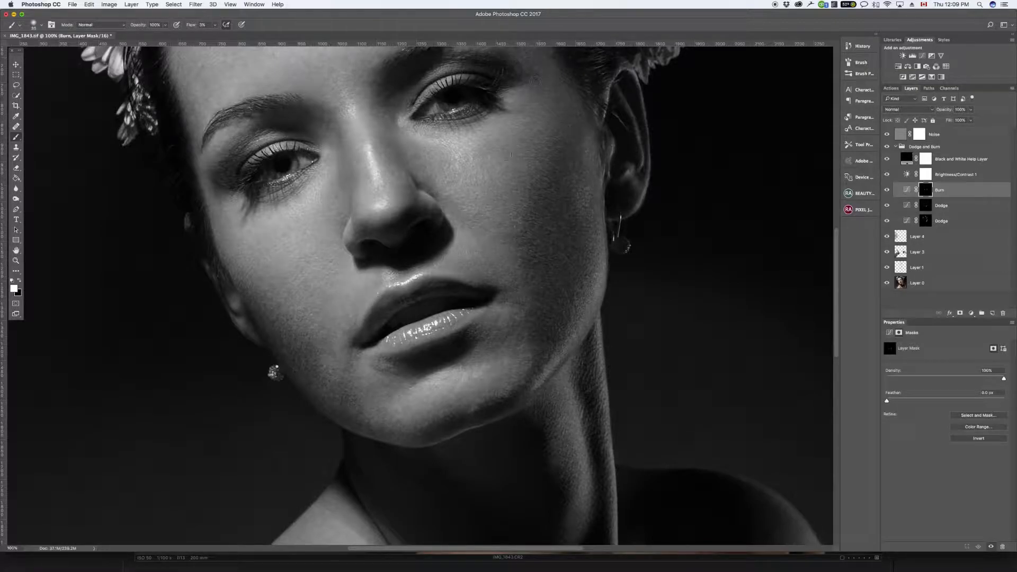
left_click_drag(457, 159, 454, 195)
left_click(460, 160)
key("[")
left_click_drag(462, 378, 459, 388)
Step: Turn off both help layers to check the portrait in colour, and collapse the Dodge and Burn group
left_click_drag(886, 159, 888, 182)
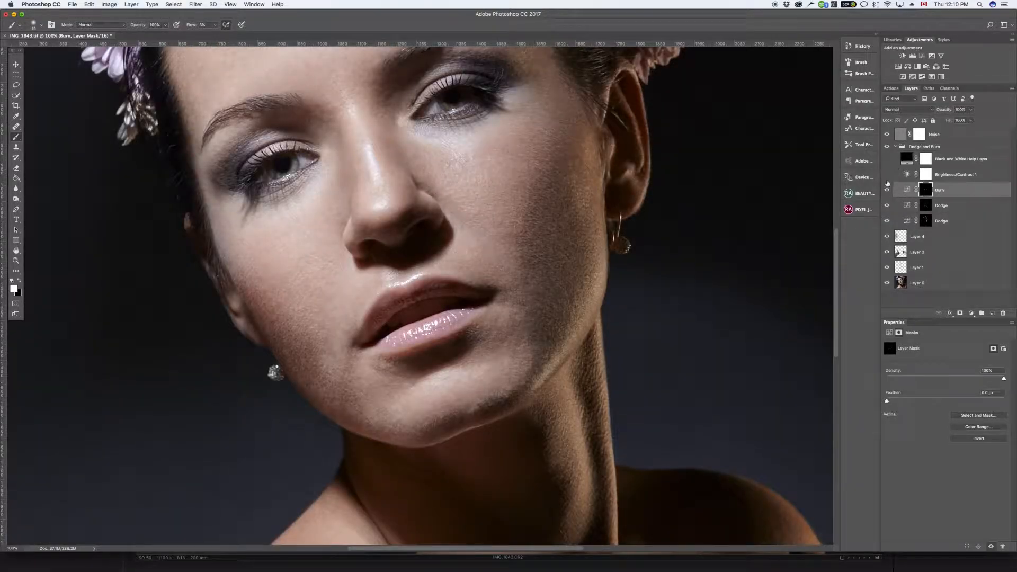
key("super+minus")
key("super+minus")
key("super+minus")
key("super+equal")
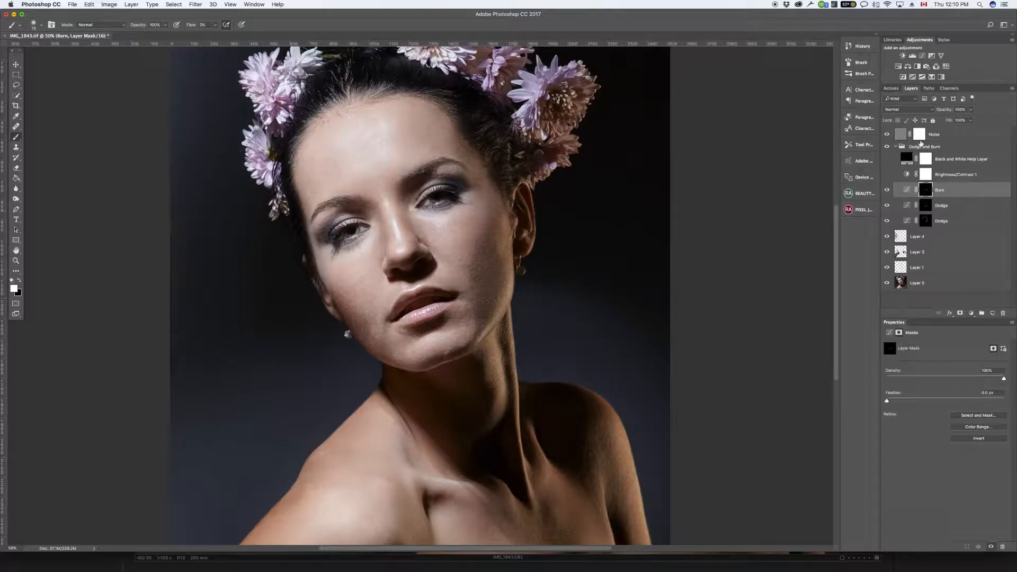
left_click(935, 135)
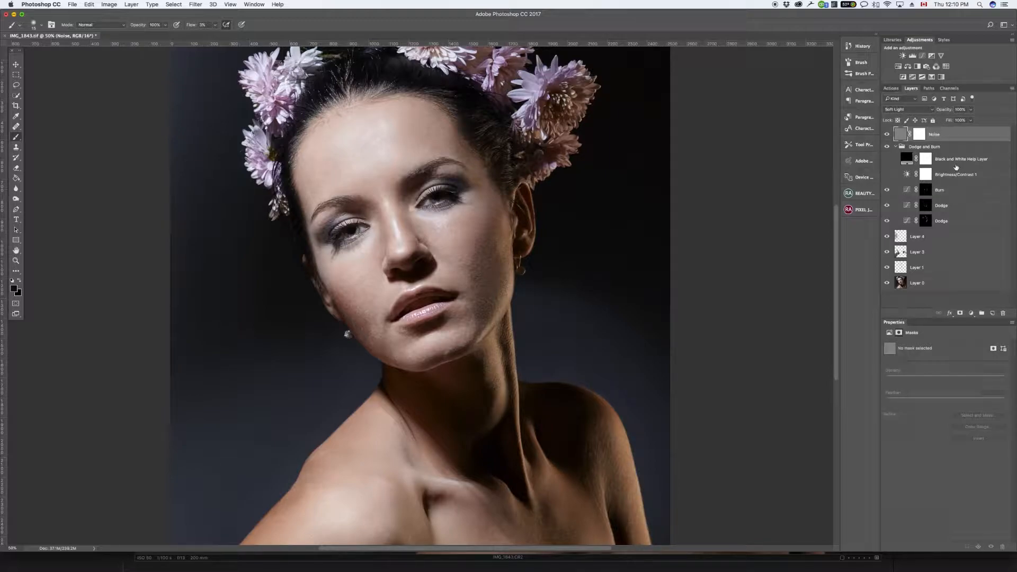
left_click(905, 149)
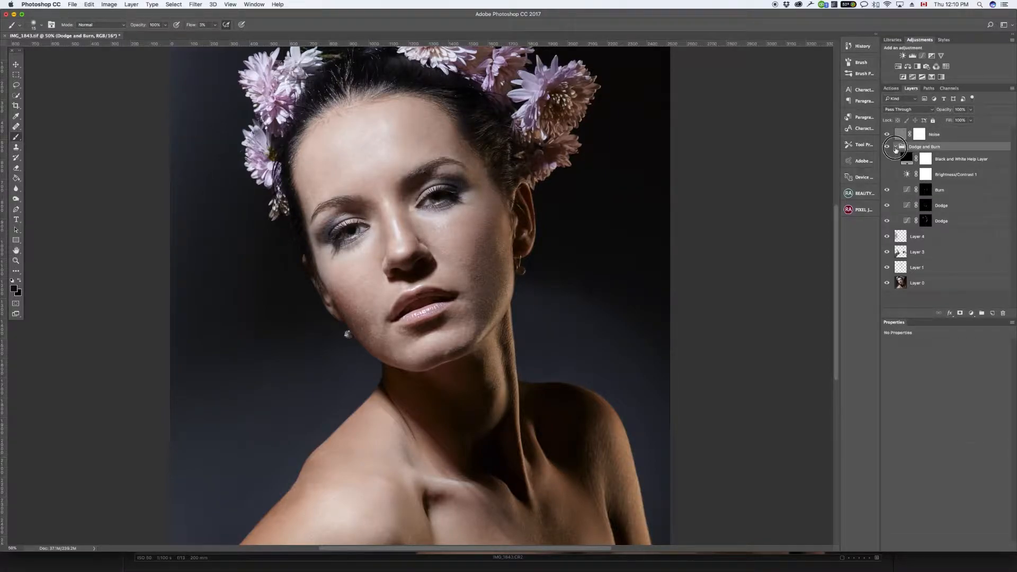
left_click(895, 147)
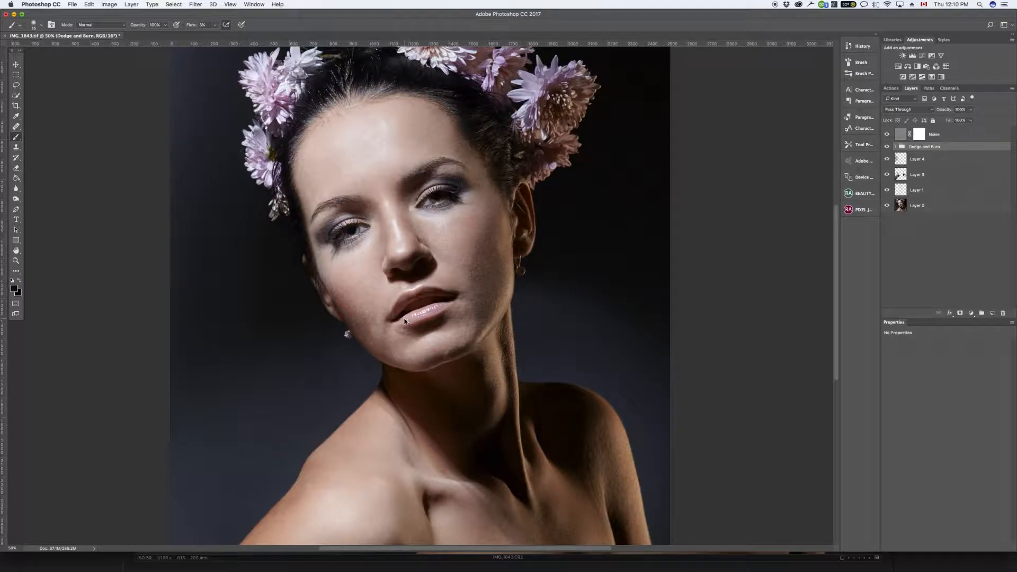
Step: Stamp the visible layers into a new layer above the Dodge and Burn group, with the Noise layer hidden
key("alt+shift+super+e")
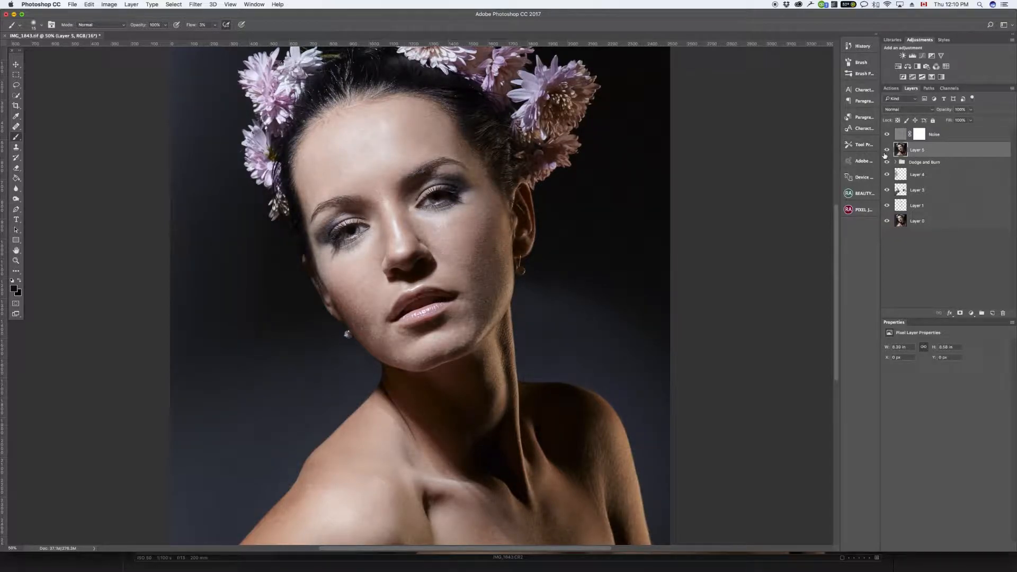
left_click(887, 135)
left_click(887, 135)
key("Delete")
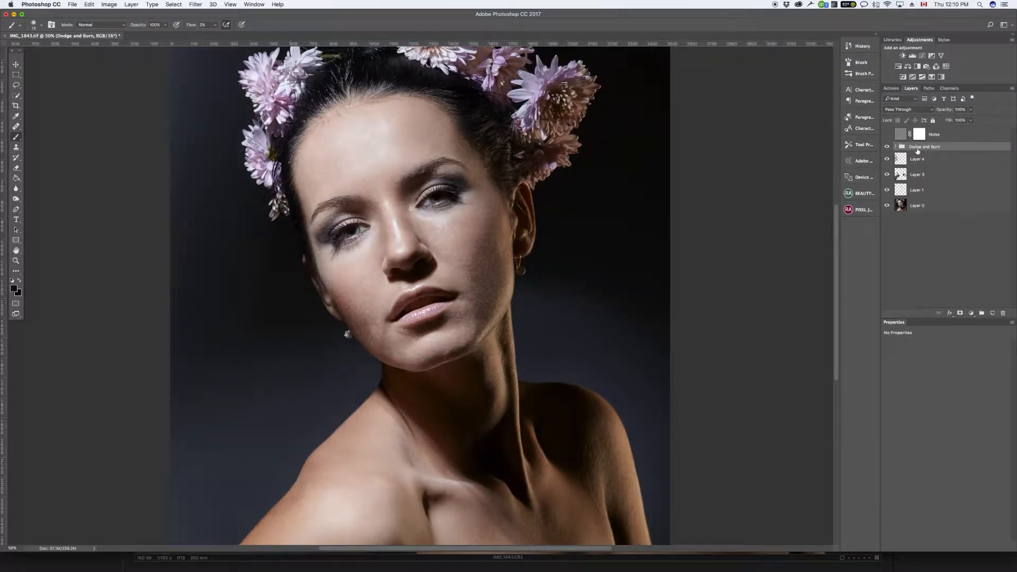
key("super+alt+shift+e")
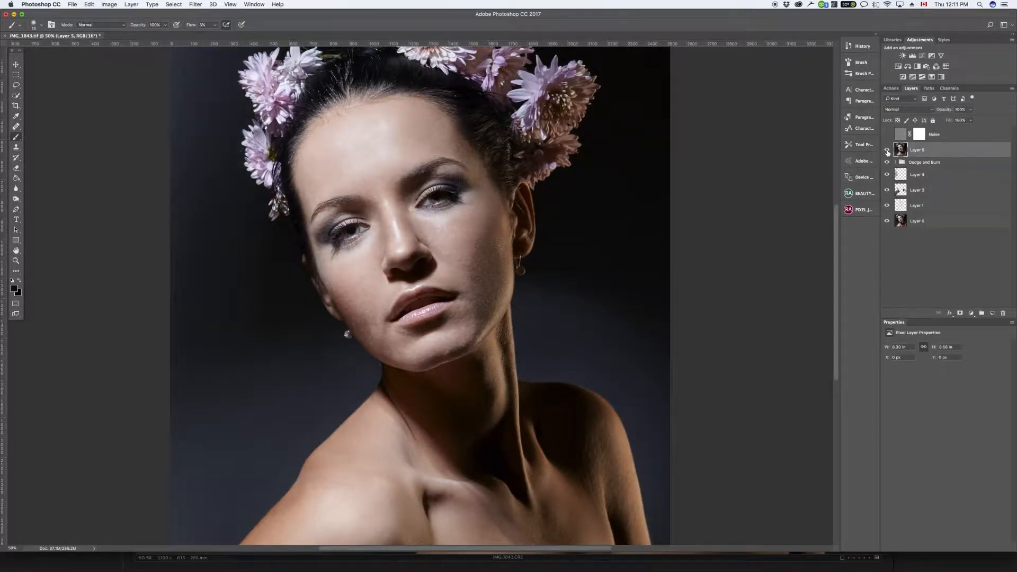
Step: Open the Liquify filter on the merged layer and enlarge its window to fill the screen
key("super+plus")
key("super+plus")
left_click_drag(583, 353, 514, 265)
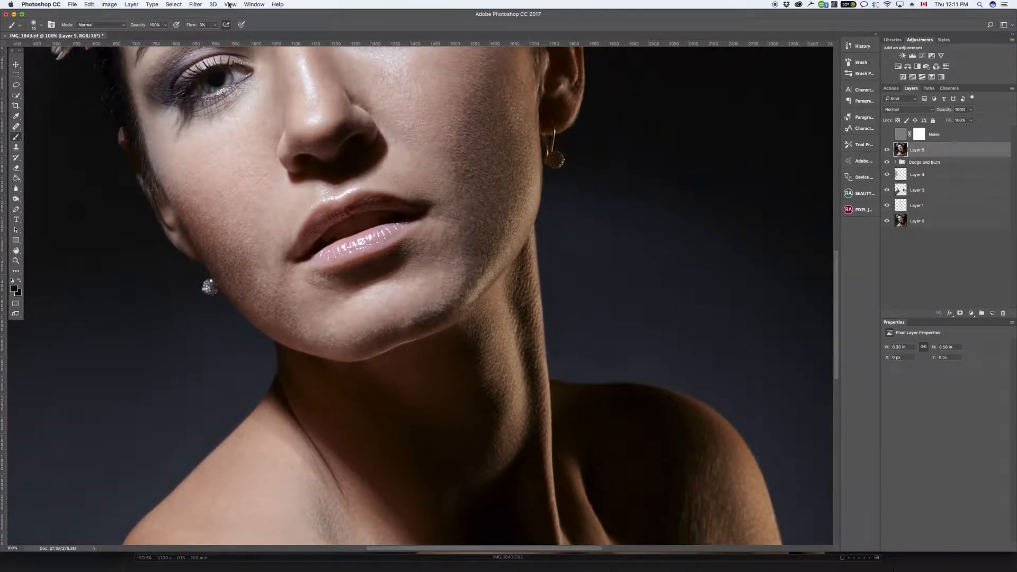
left_click(194, 5)
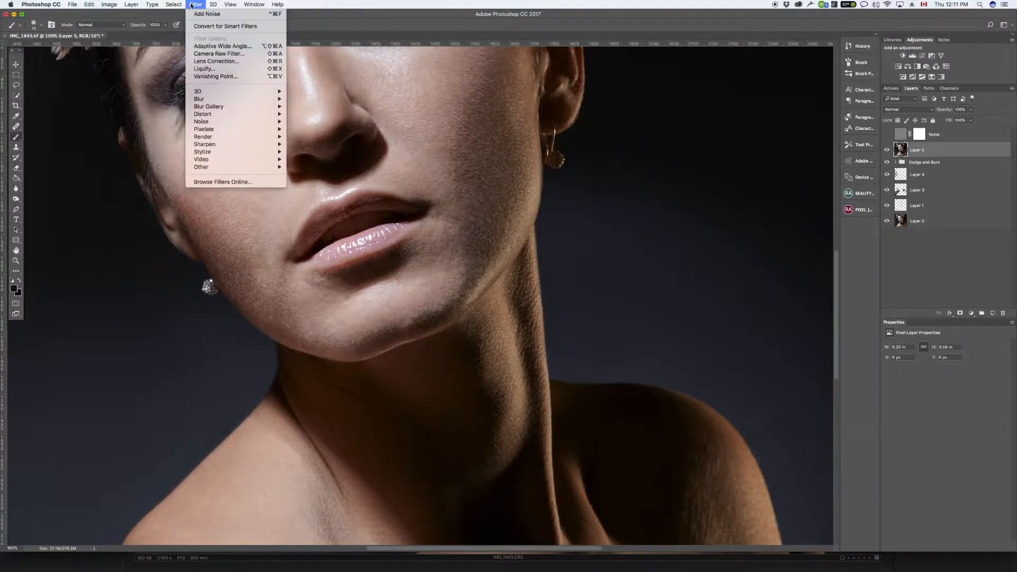
left_click(215, 68)
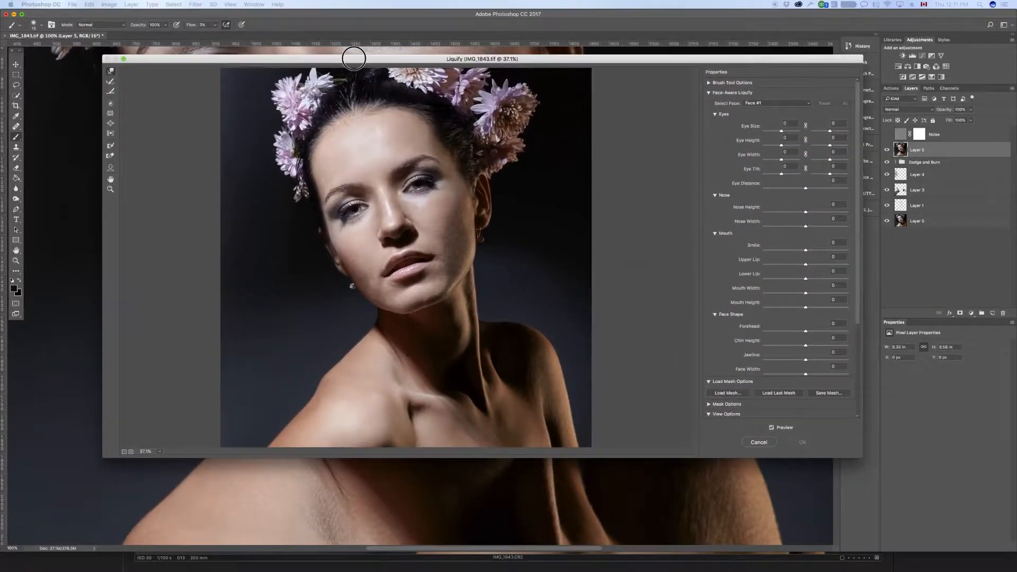
mouse_move(353, 59)
left_mouse_down()
mouse_move(324, 60)
mouse_move(335, 12)
left_mouse_up()
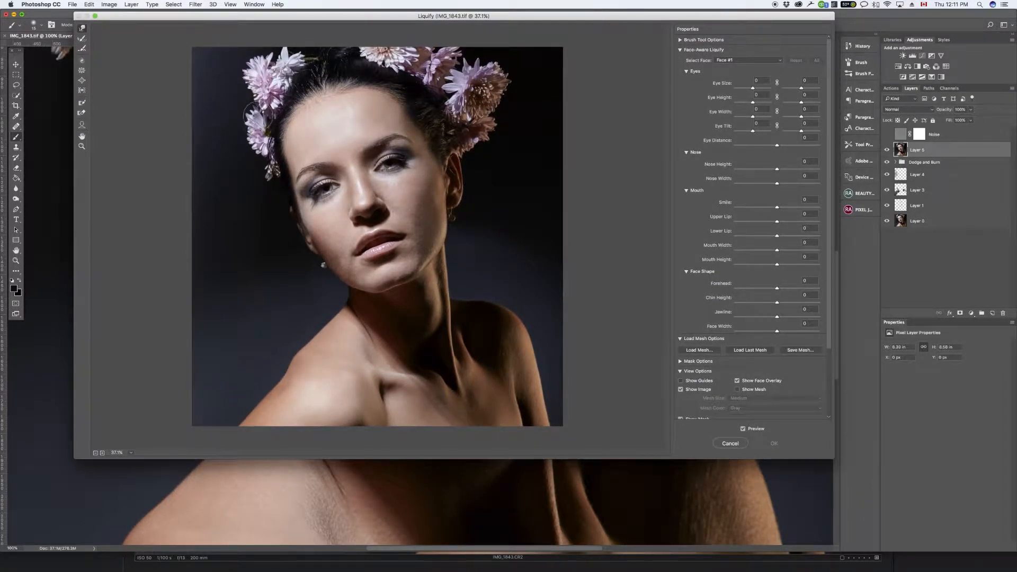
double_click(161, 17)
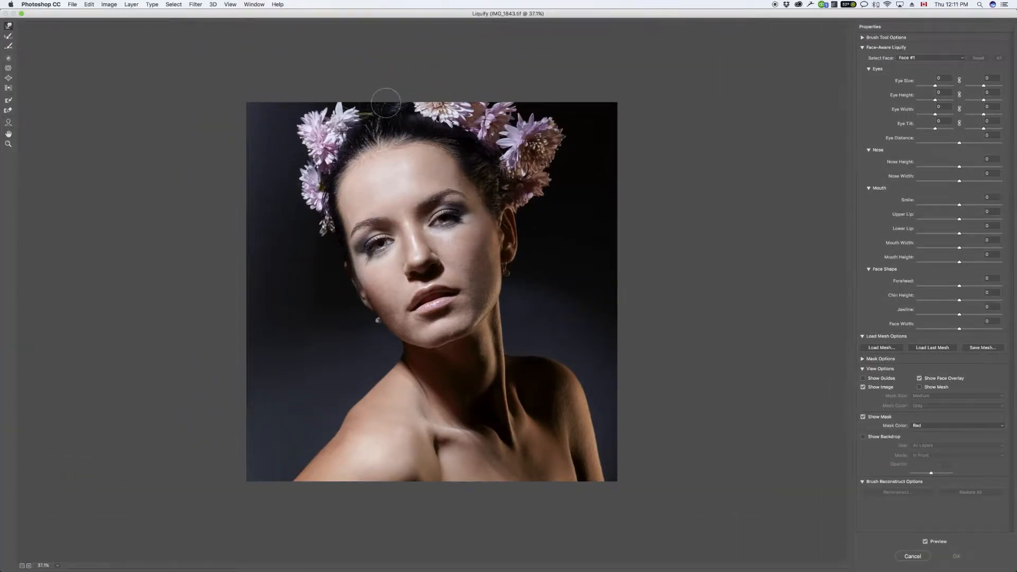
Step: Push the lower contour of the chin slightly outward with the Forward Warp tool
key("super+equal")
key("super+equal")
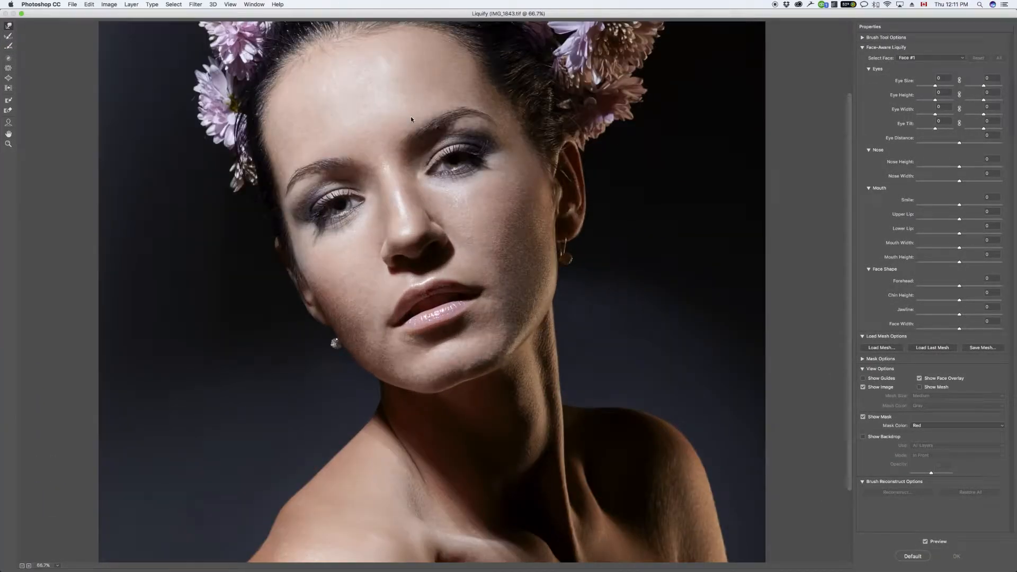
scroll(543, 347, "down", 3)
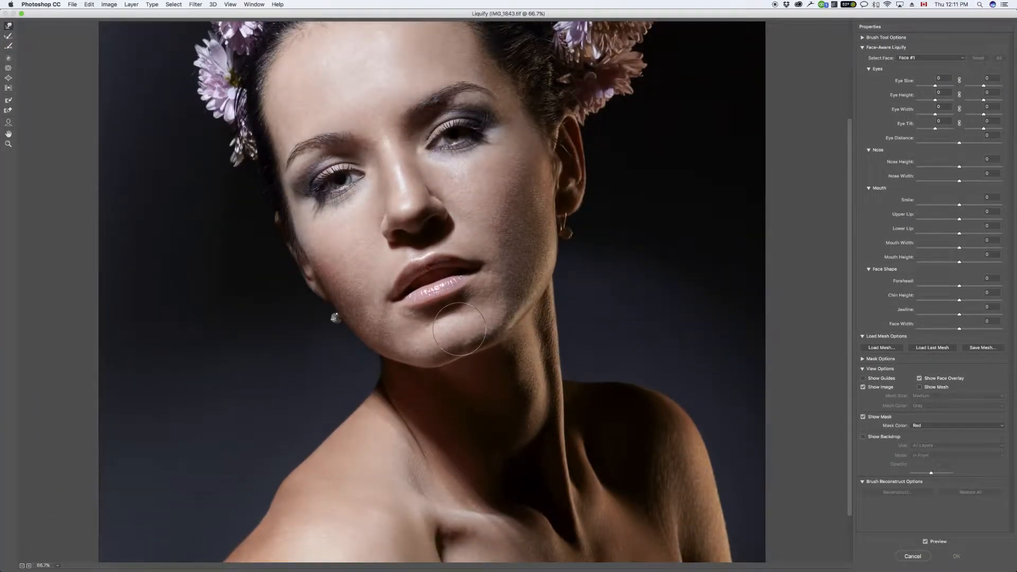
mouse_move(462, 359)
left_mouse_down()
mouse_move(460, 370)
mouse_move(455, 362)
mouse_move(495, 345)
left_mouse_up()
left_click_drag(443, 363, 443, 369)
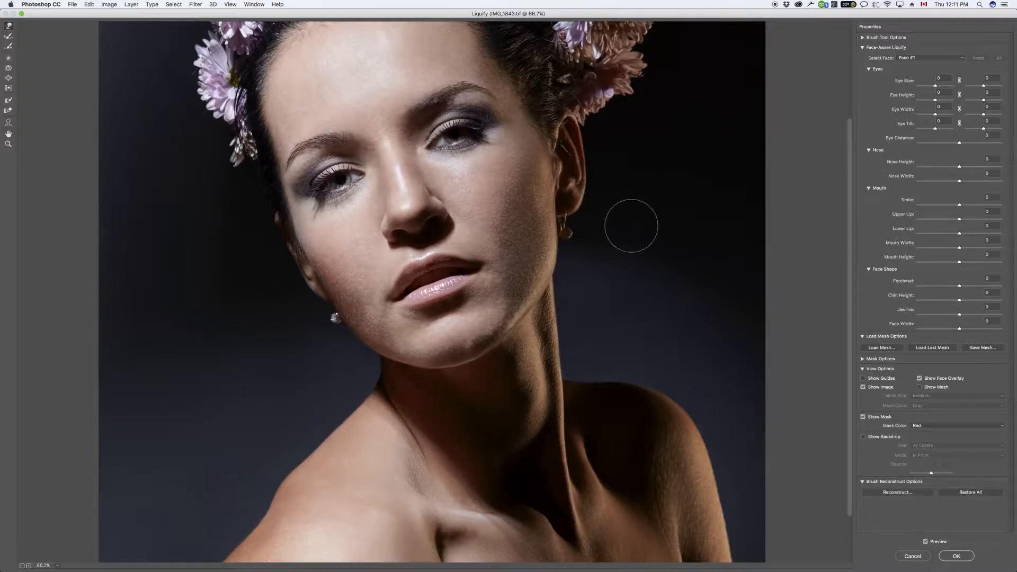
Step: Smooth the uneven edge between the chin and jaw with short Forward Warp strokes, using a smaller brush
key("super+plus")
key("super+plus")
key("bracketleft")
key("bracketleft")
key("bracketleft")
key("bracketleft")
key("bracketleft")
key("bracketleft")
key("bracketleft")
key("bracketleft")
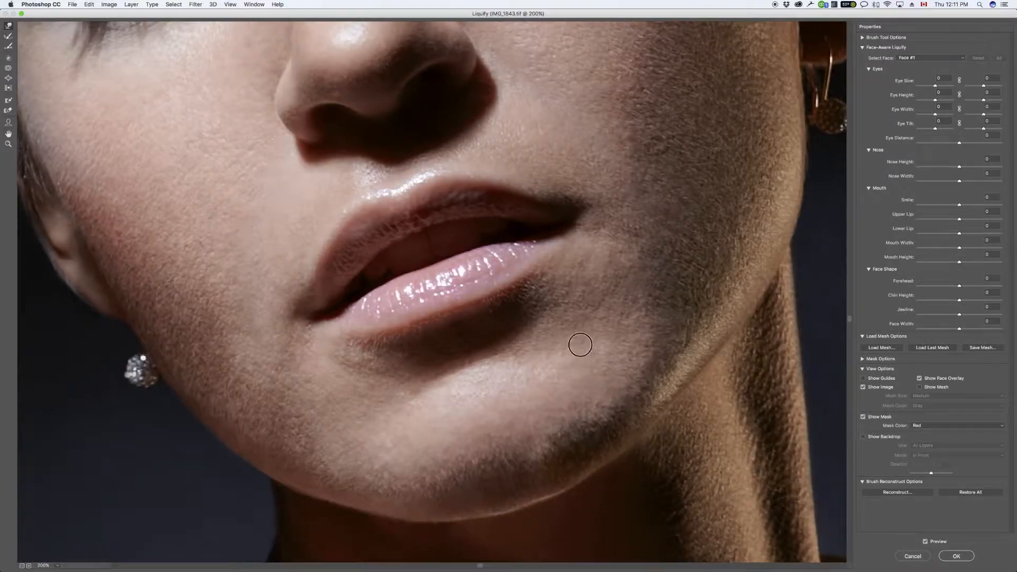
left_click_drag(604, 375, 500, 248)
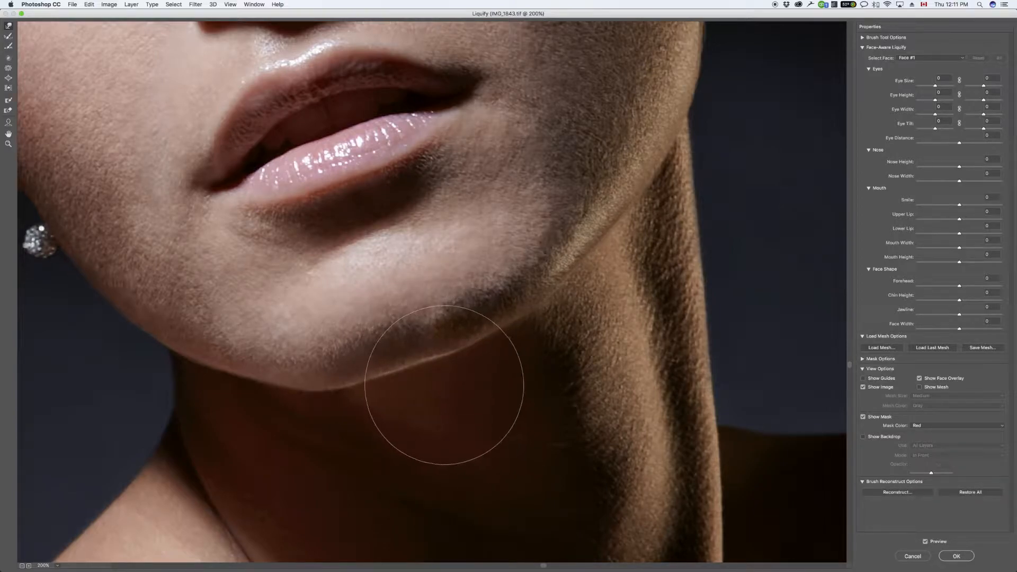
key("bracketleft")
key("bracketleft")
key("bracketleft")
left_click_drag(420, 374, 426, 408)
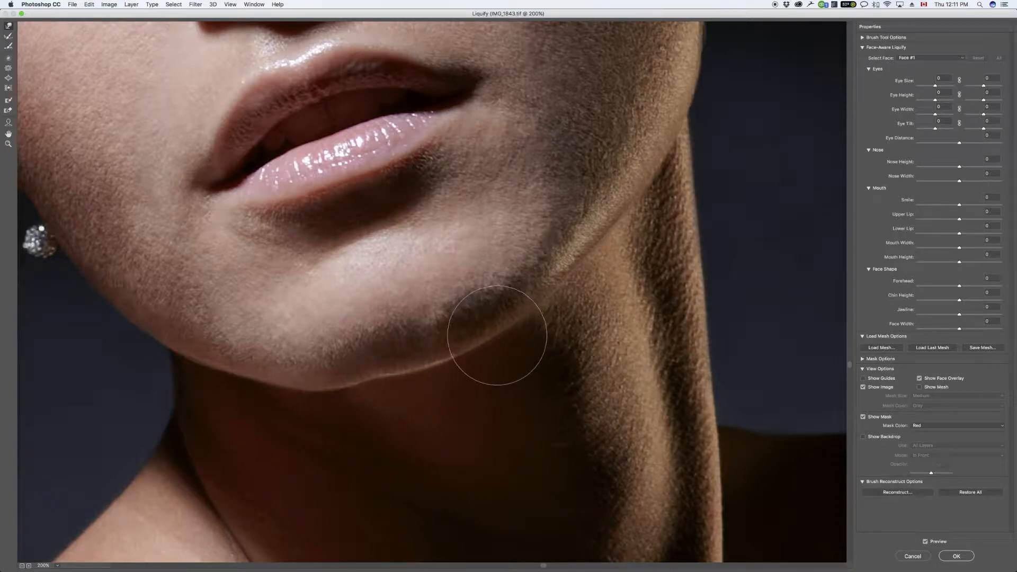
left_click_drag(371, 380, 360, 392)
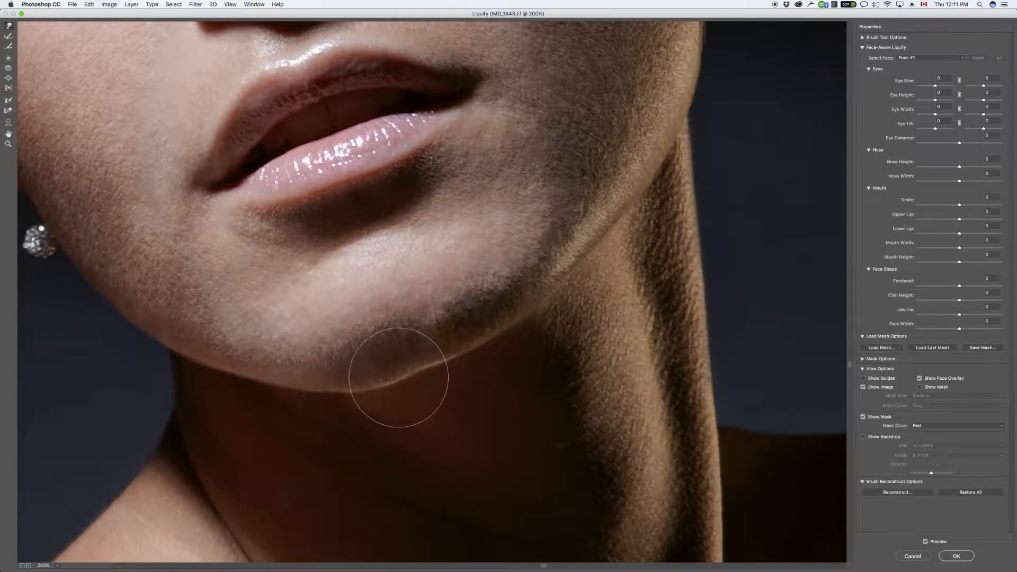
mouse_move(417, 373)
left_mouse_down()
mouse_move(602, 292)
mouse_move(616, 296)
mouse_move(472, 355)
left_mouse_up()
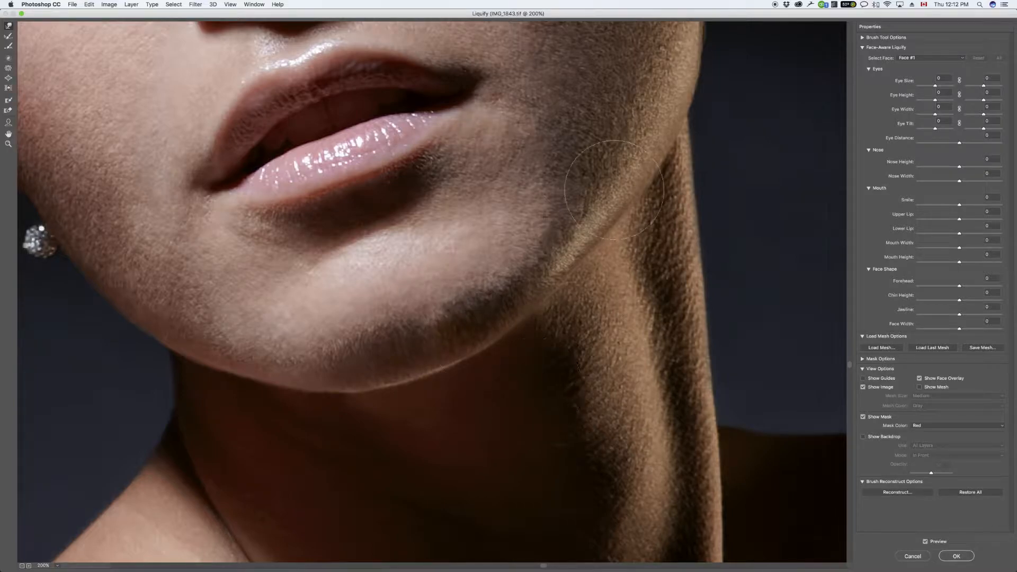
Step: Try to reshape the chin upward with the Face tool in Liquify
key("super+minus")
key("super+minus")
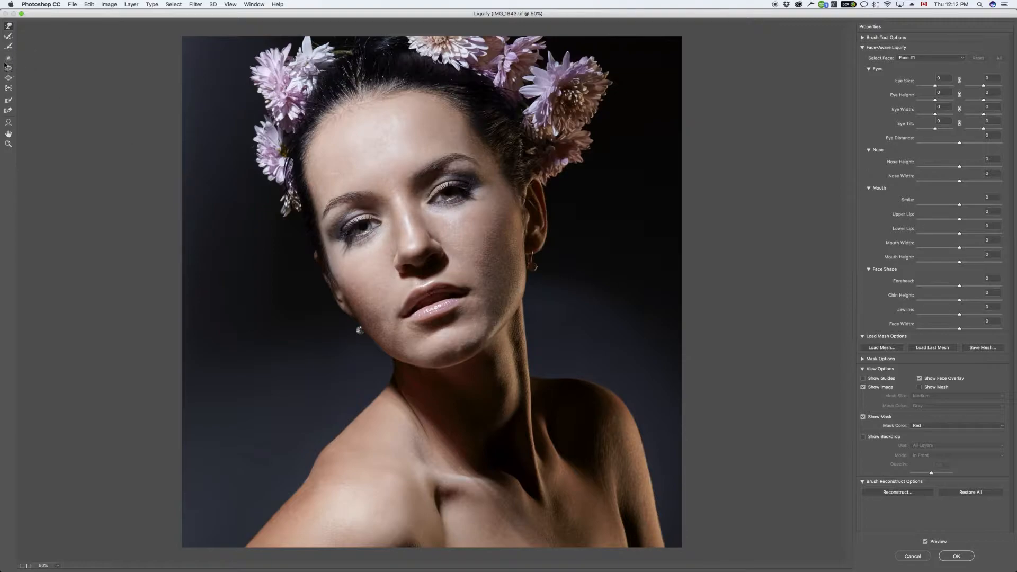
left_click(8, 122)
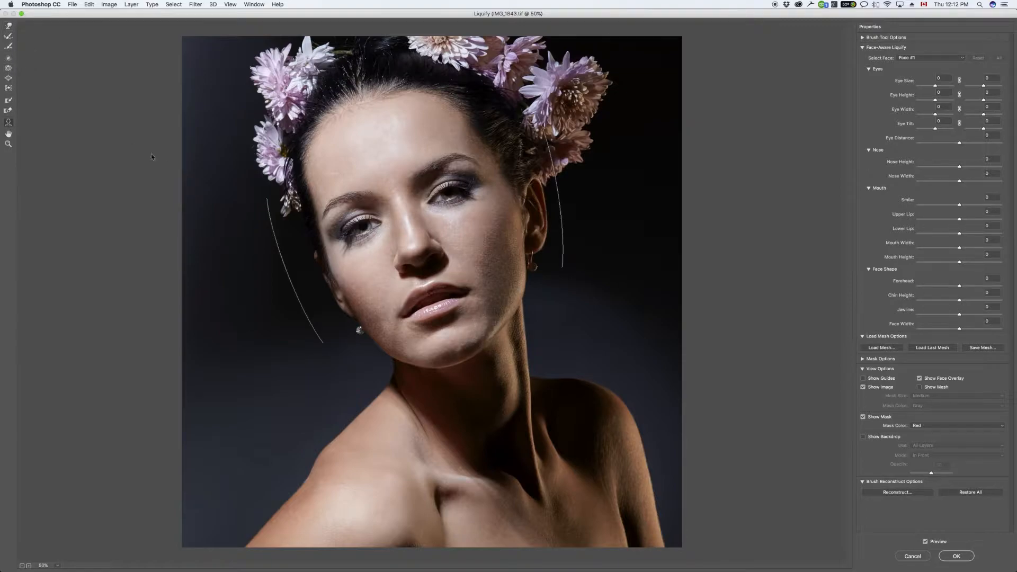
mouse_move(457, 364)
key("w")
mouse_move(455, 359)
left_mouse_down()
mouse_move(462, 380)
mouse_move(461, 369)
mouse_move(482, 377)
mouse_move(502, 433)
mouse_move(506, 412)
mouse_move(467, 276)
left_mouse_up()
key("super+z")
Step: Apply the Liquify edit, and compare the face and jaw with the merged layer hidden and shown
left_click(956, 556)
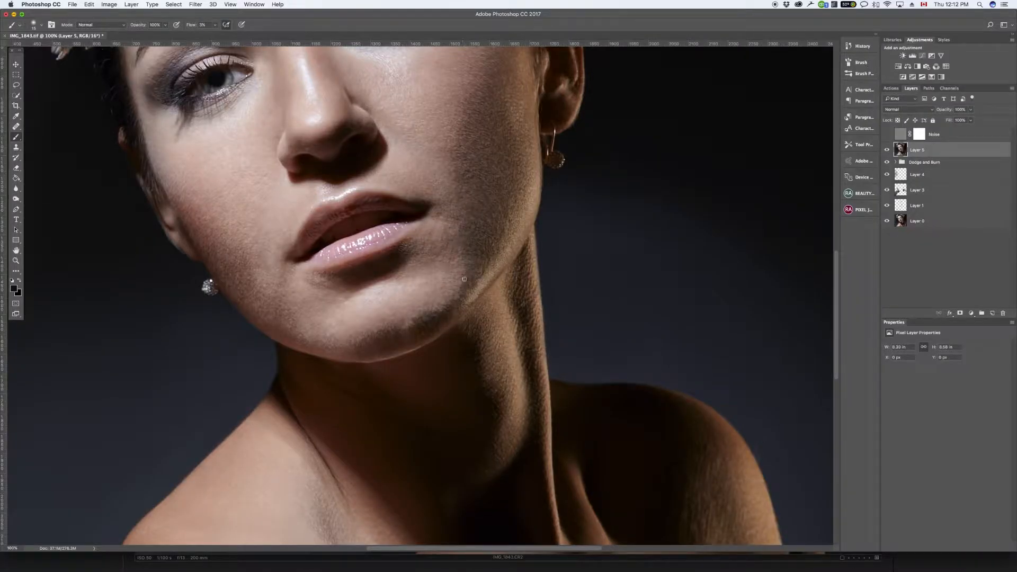
left_click_drag(559, 271, 551, 370)
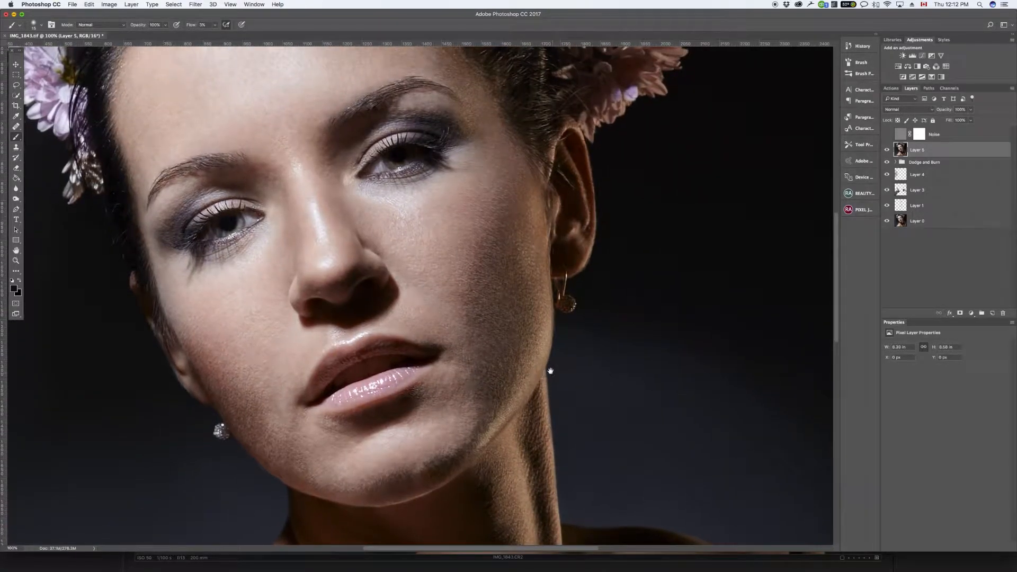
left_click(888, 151)
left_click(888, 151)
left_click(888, 151)
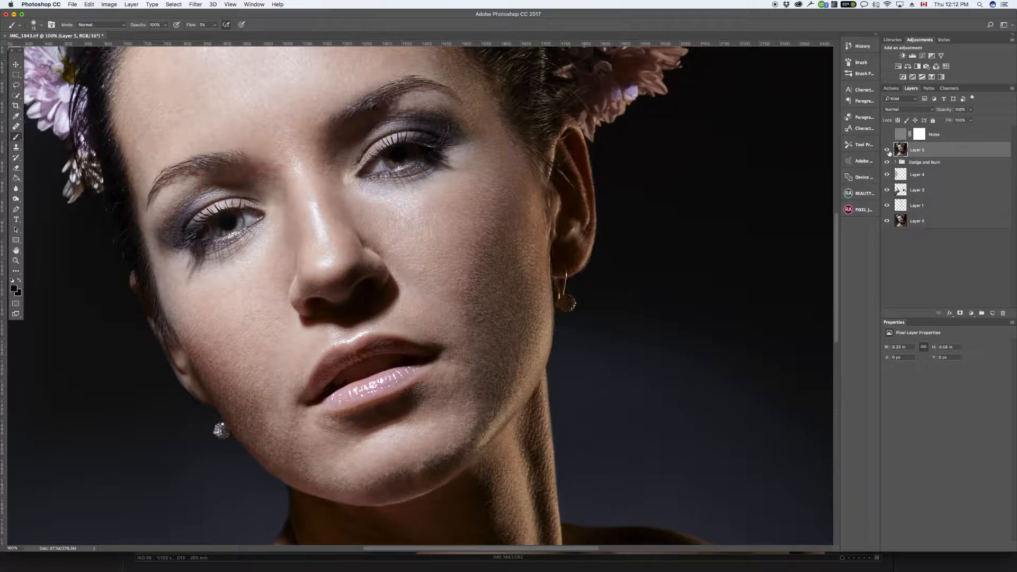
Step: Run the Dodge and Burn Complete Setup action above the liquified layer
left_click(890, 88)
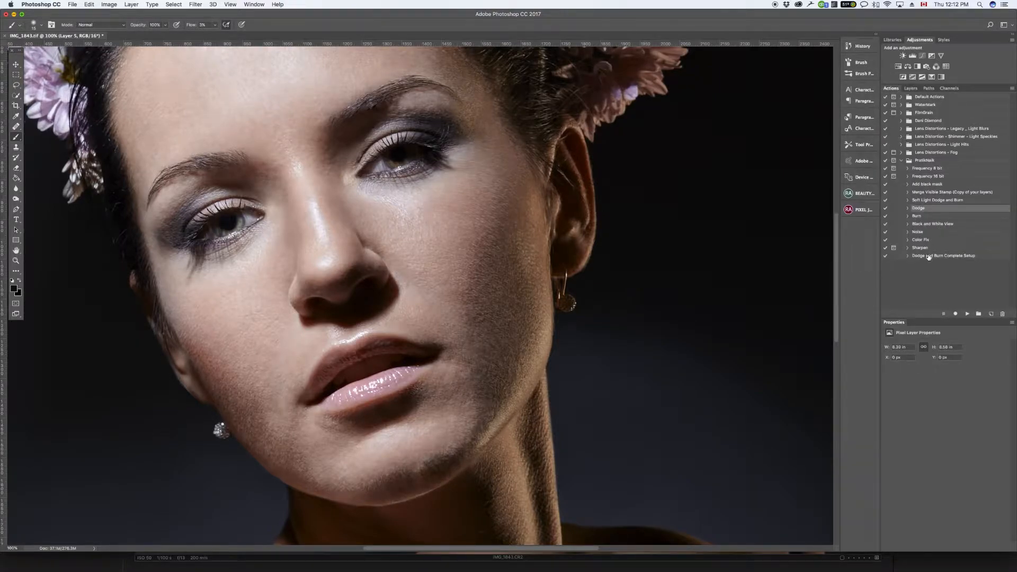
left_click(928, 256)
left_click(967, 314)
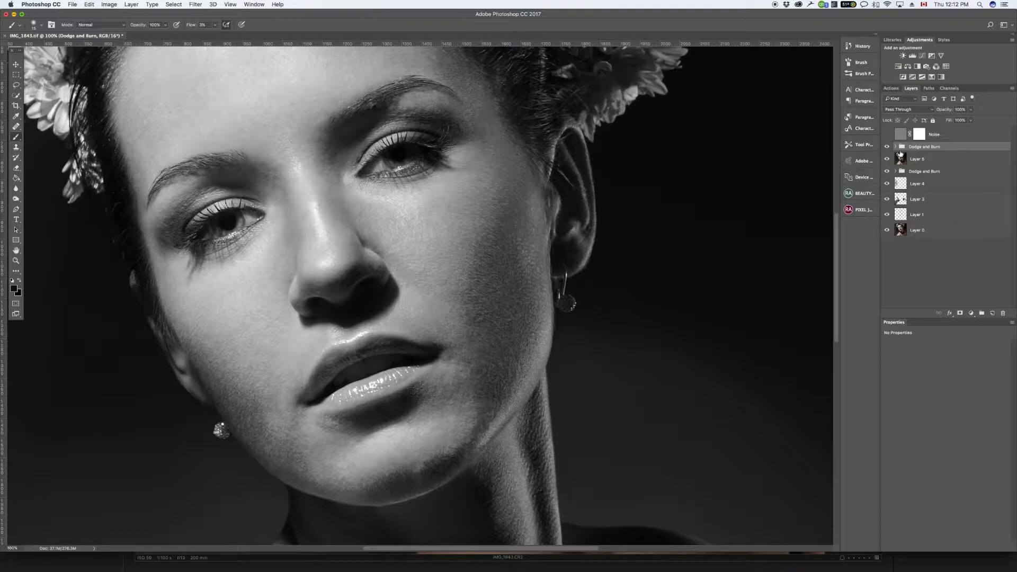
Step: Paint white on the new group's Dodge mask to lighten dark areas on the shadowed cheek and beside the mouth
left_click(895, 147)
left_click(924, 189)
key("x")
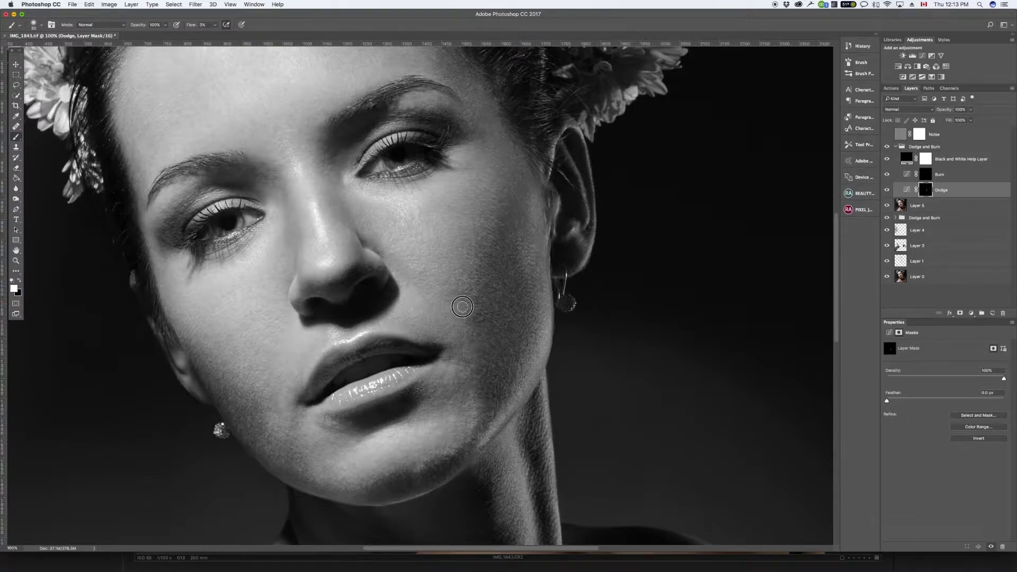
mouse_move(459, 296)
left_mouse_down()
mouse_move(452, 291)
mouse_move(467, 305)
left_mouse_up()
mouse_move(475, 396)
left_mouse_down()
mouse_move(472, 429)
mouse_move(488, 373)
mouse_move(494, 406)
mouse_move(481, 433)
mouse_move(495, 392)
left_mouse_up()
Step: Paint white on the Burn mask to darken bright patches between the shadowed cheek and the chin, adjusting the brush size
left_click(924, 173)
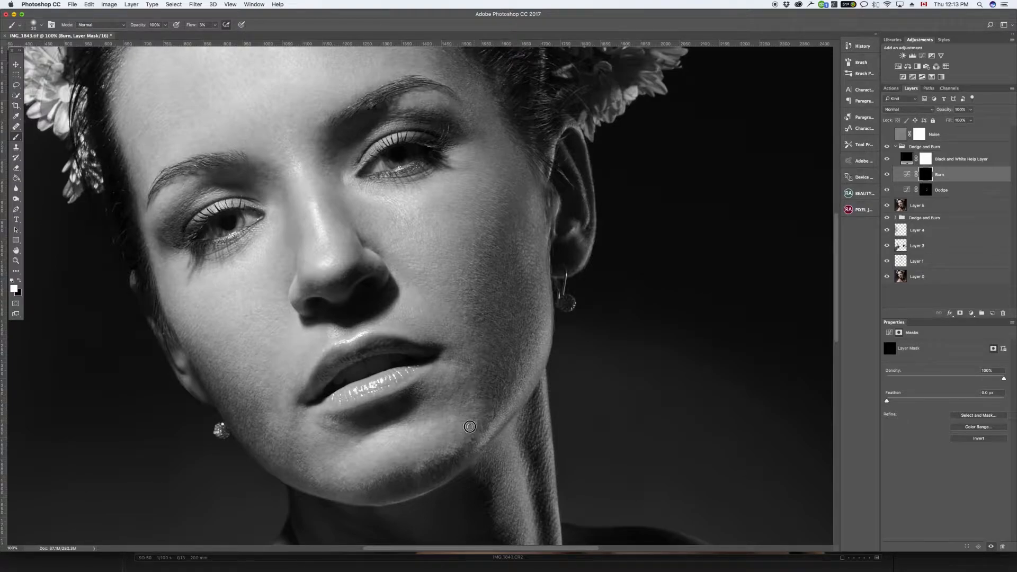
left_click_drag(467, 430, 472, 415)
mouse_move(474, 422)
left_mouse_down()
mouse_move(453, 449)
mouse_move(476, 402)
left_mouse_up()
key("bracketright")
mouse_move(471, 417)
left_mouse_down()
mouse_move(472, 426)
mouse_move(480, 400)
mouse_move(471, 425)
mouse_move(505, 397)
left_mouse_up()
key("bracketleft")
left_click_drag(472, 427, 458, 457)
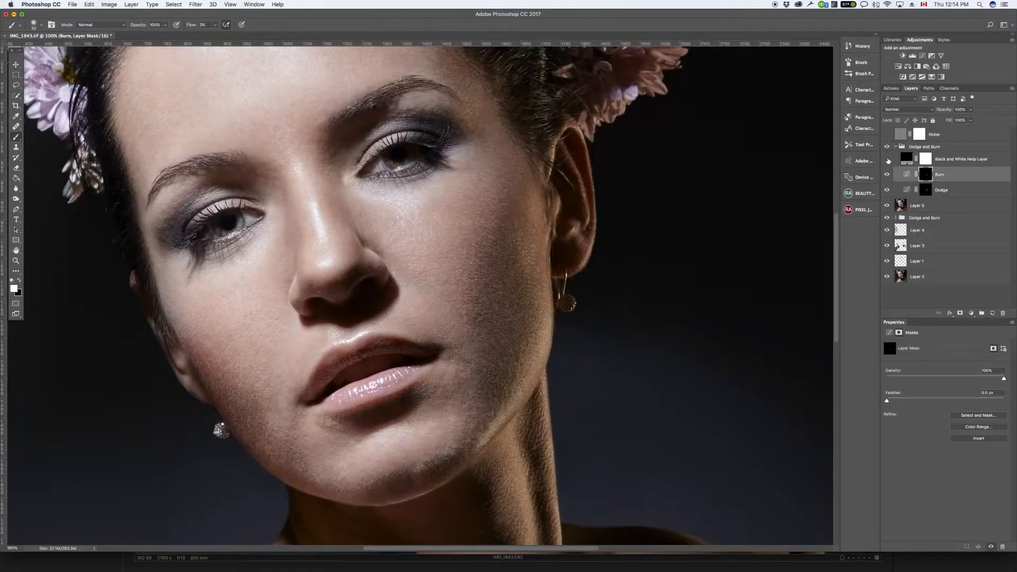
Step: Hide the Black and White Help Layer, compare the new Dodge and Burn group on and off, and leave the group hidden
key("super+minus")
key("super+minus")
key("super+minus")
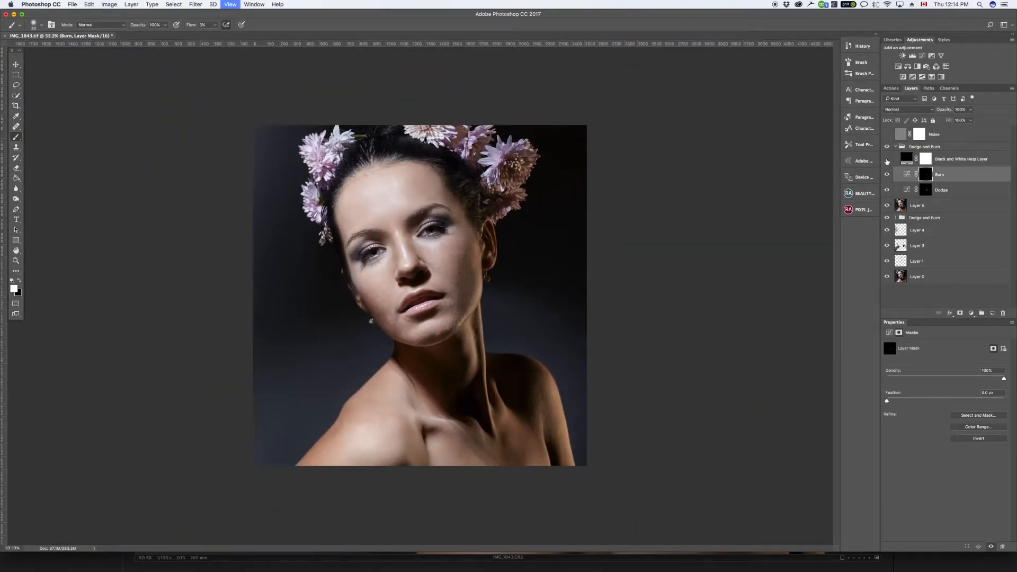
key("super+equal")
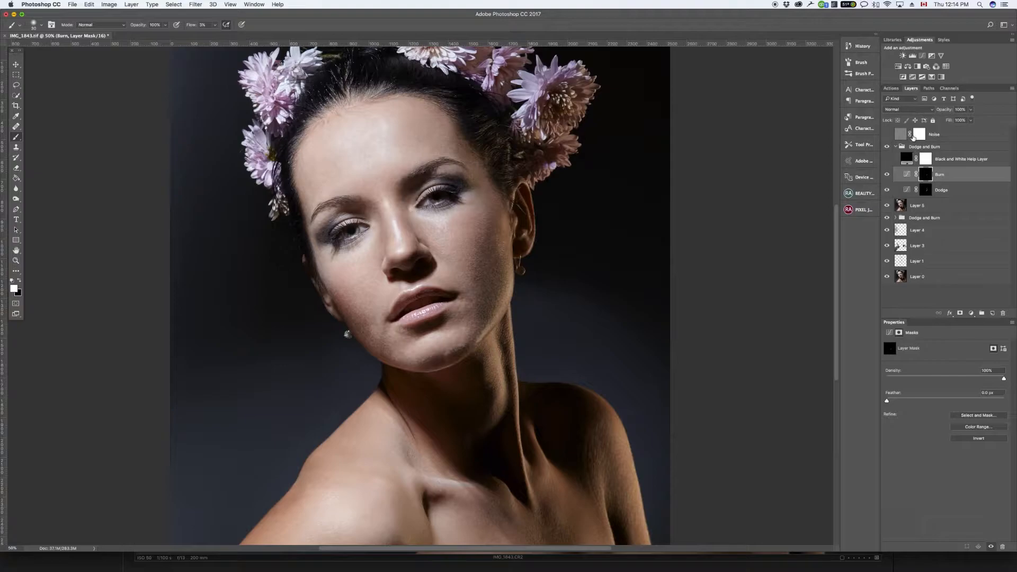
left_click(886, 147)
left_click(886, 148)
left_click(887, 148)
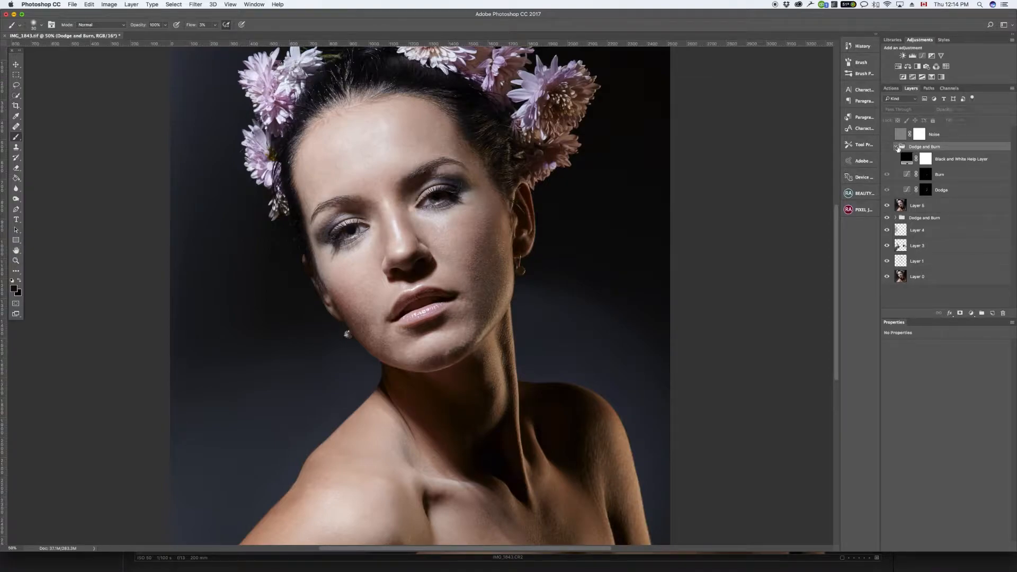
Step: Try moving the Burn layer out of its group to below Layer 5
left_click(925, 176)
key("x")
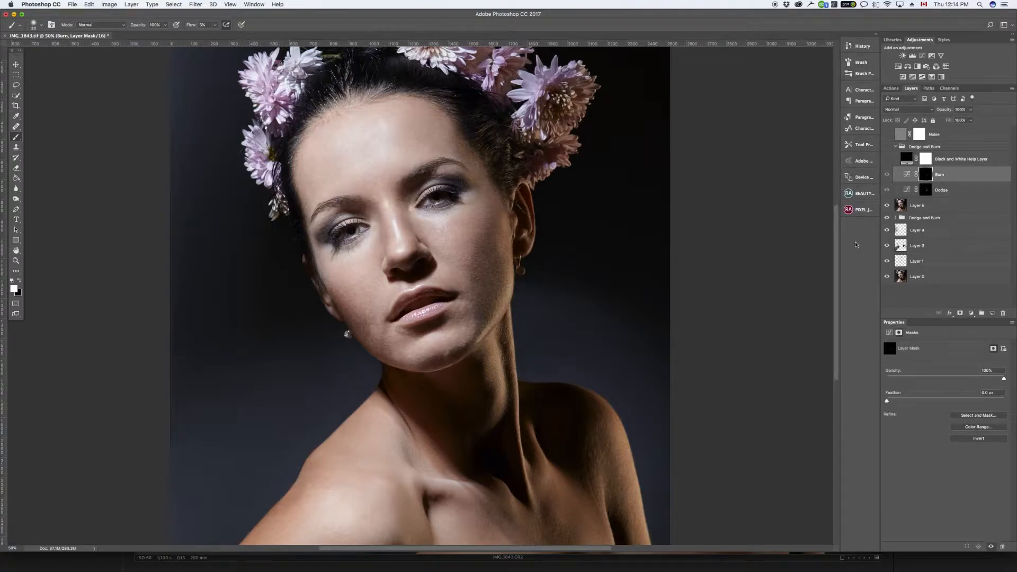
key("super+bracketleft")
key("super+bracketleft")
key("super+bracketleft")
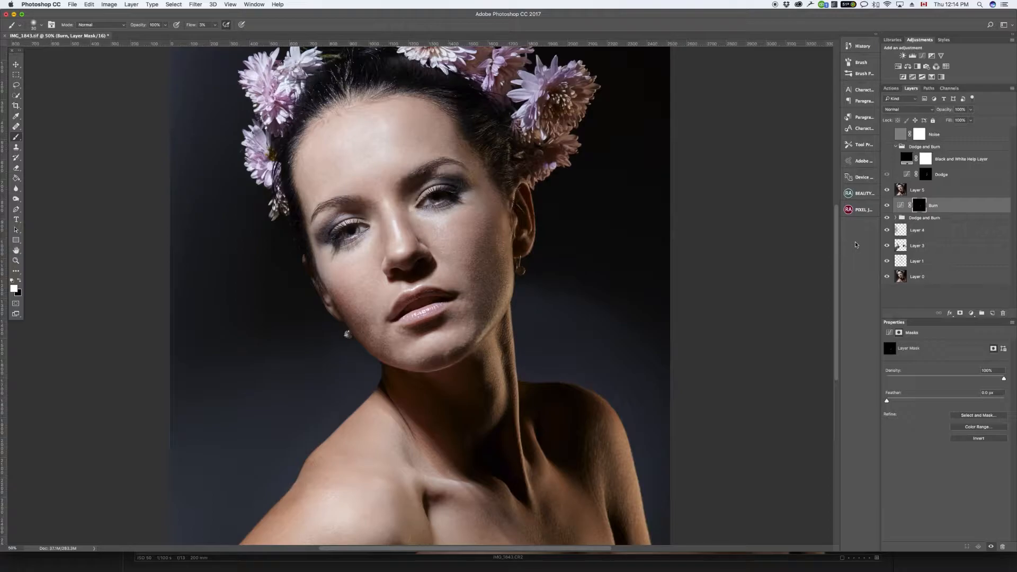
key("super+bracketright")
key("super+bracketright")
Step: Try to even out the dark patch on the chin by painting on the Burn mask with a smaller brush
key("super+equal")
key("super+equal")
key("super+equal")
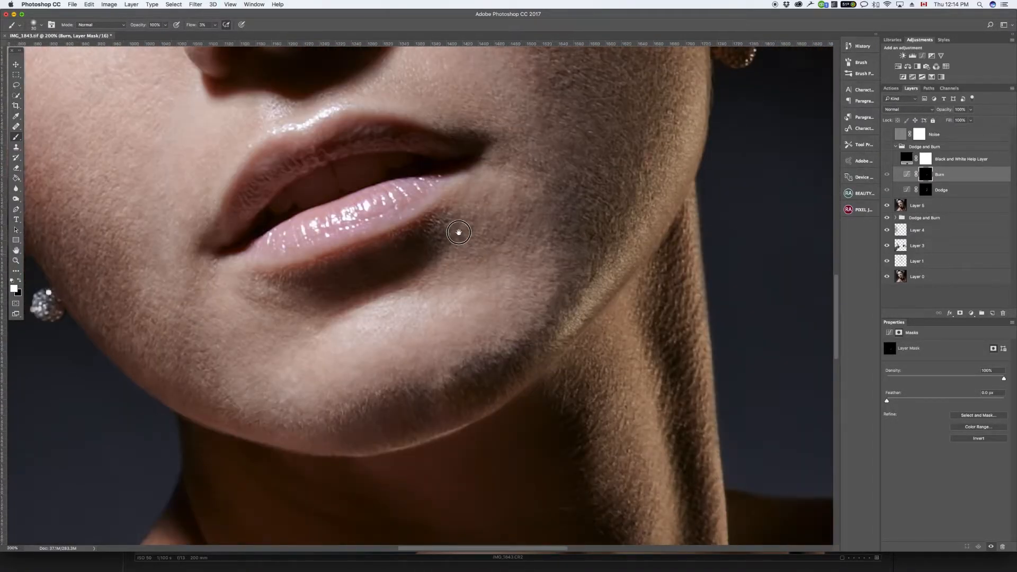
left_click_drag(459, 232, 412, 161)
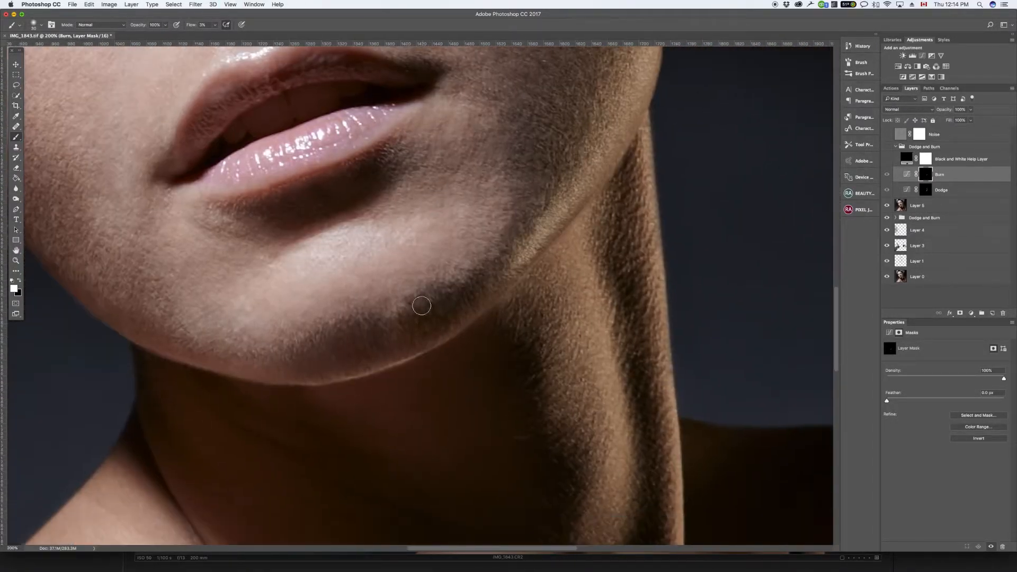
mouse_move(394, 317)
left_mouse_down()
mouse_move(399, 307)
mouse_move(393, 316)
left_mouse_up()
key("super+z")
key("bracketleft")
key("bracketleft")
key("bracketright")
mouse_move(409, 307)
left_mouse_down()
mouse_move(390, 310)
mouse_move(398, 301)
mouse_move(409, 305)
mouse_move(390, 309)
mouse_move(404, 309)
mouse_move(392, 323)
left_mouse_up()
key("bracketleft")
left_click_drag(398, 299, 408, 306)
Step: Collapse the hidden Dodge and Burn group and add a new empty layer above it
left_click(895, 147)
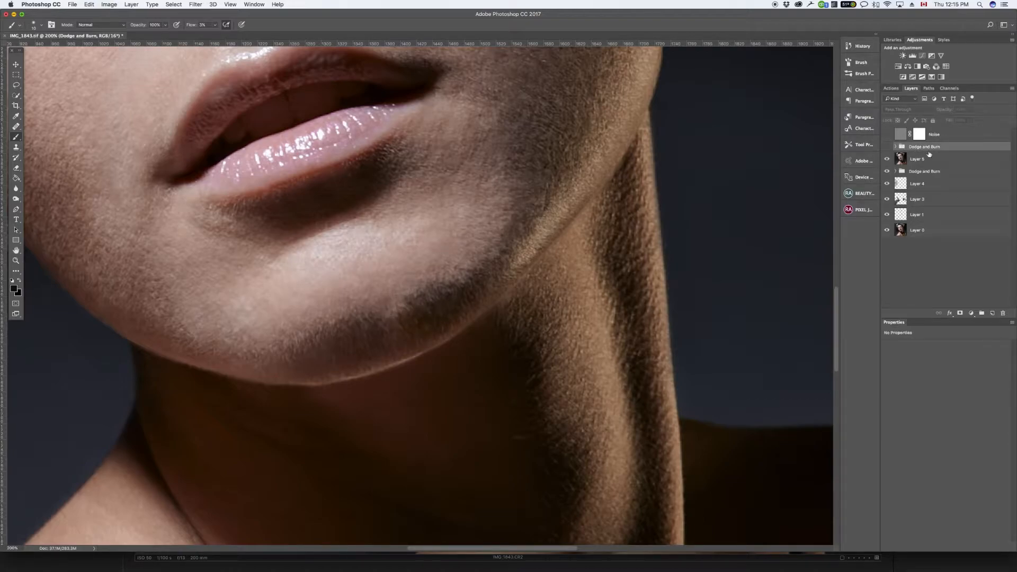
left_click(991, 313)
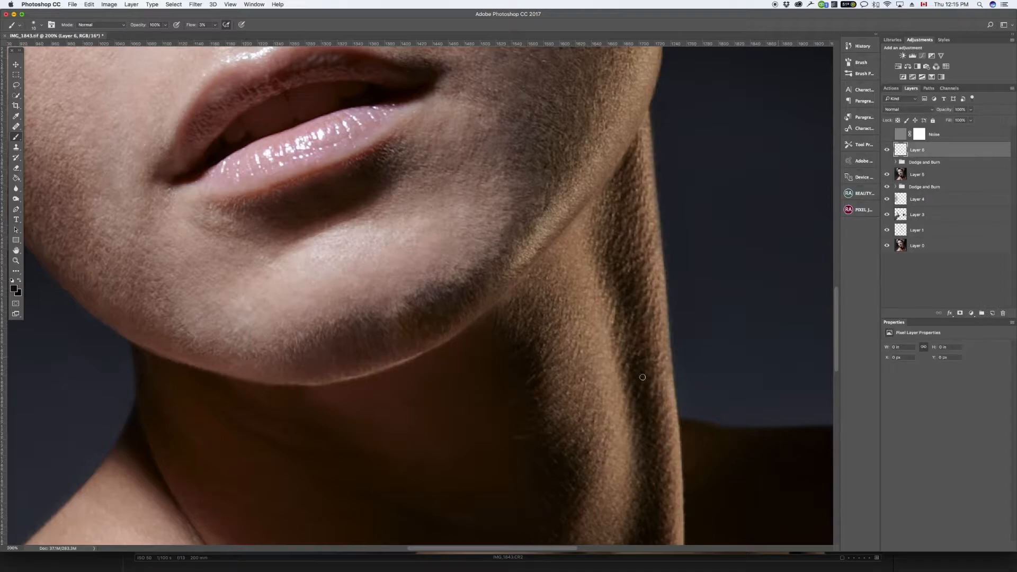
left_click(17, 127)
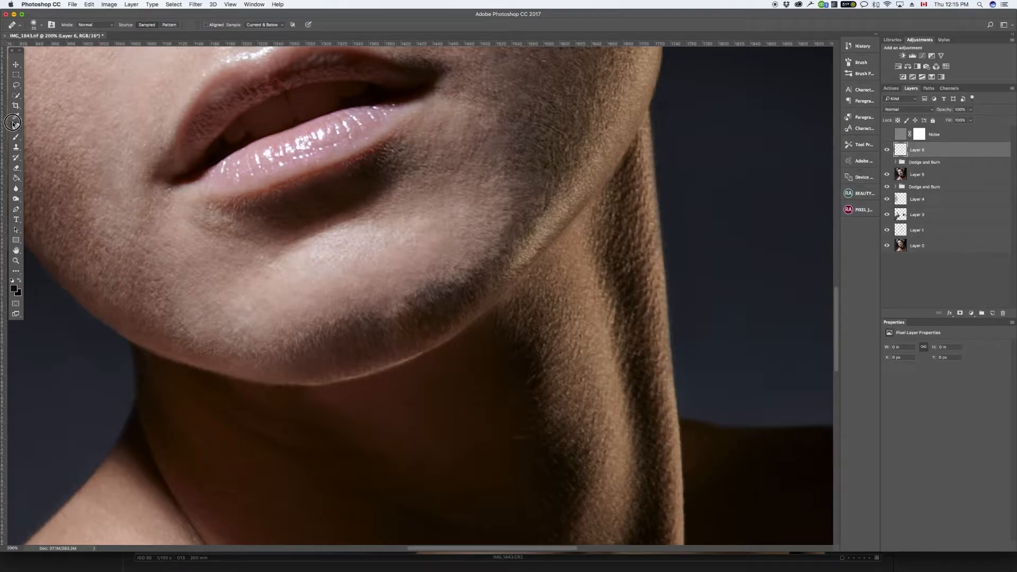
left_click(82, 198)
Step: Soften the dark patch along the chin's lower edge by cloning nearby skin with a small Clone Stamp brush
key("s")
key("bracketleft")
key("bracketleft")
key("bracketleft")
key("bracketleft")
key("bracketleft")
key("bracketleft")
key("bracketleft")
key("bracketleft")
key("bracketleft")
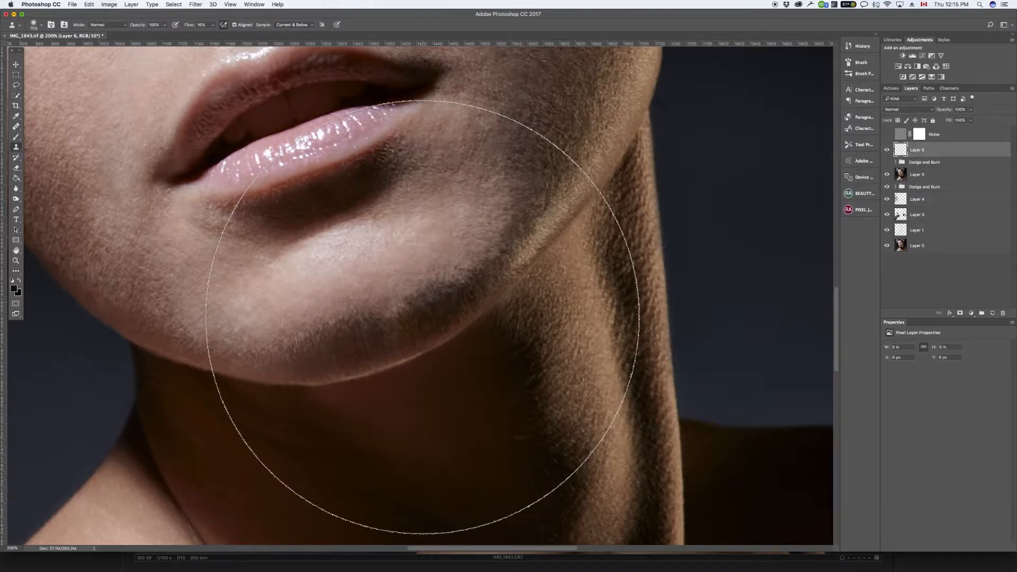
key("bracketleft")
key("bracketleft")
key("bracketleft")
key("bracketleft")
key("bracketleft")
key("bracketleft")
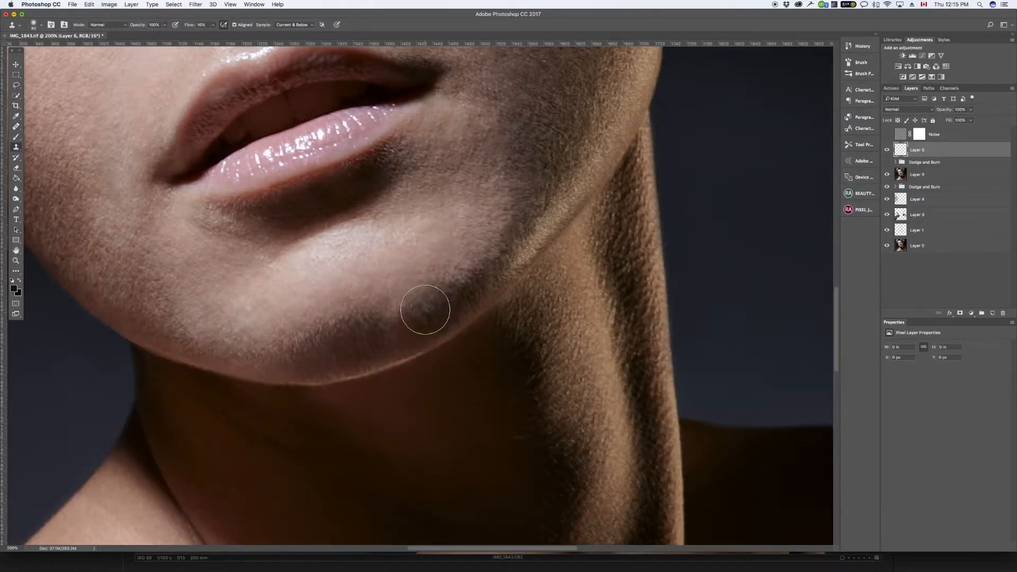
left_click(427, 303, "alt")
mouse_move(402, 317)
left_mouse_down()
mouse_move(400, 309)
mouse_move(384, 322)
mouse_move(437, 302)
left_mouse_up()
left_click(384, 322, "alt")
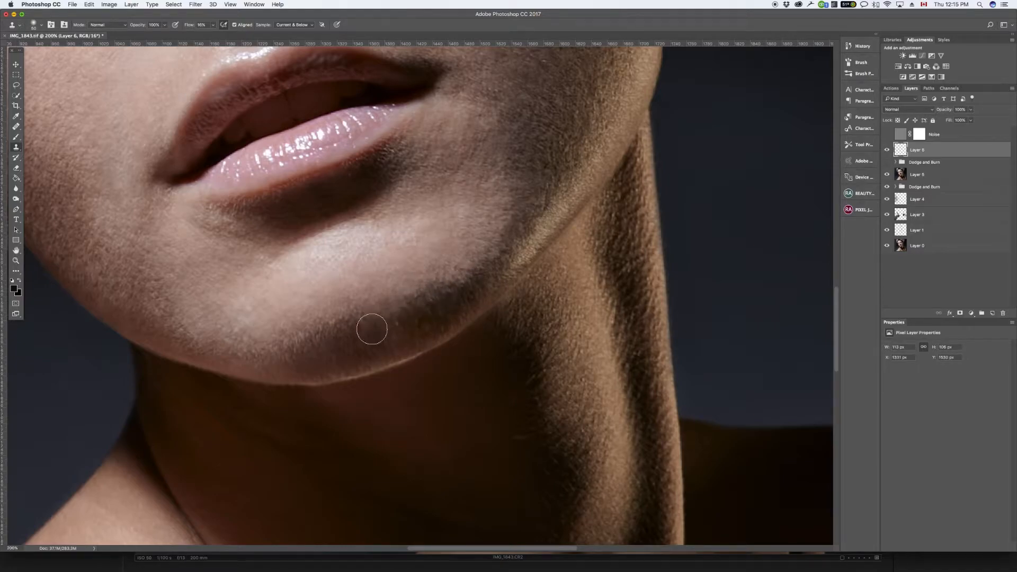
Step: Examine the cloned chin area within the whole portrait and at closer range
key("super+minus")
key("super+minus")
key("super+minus")
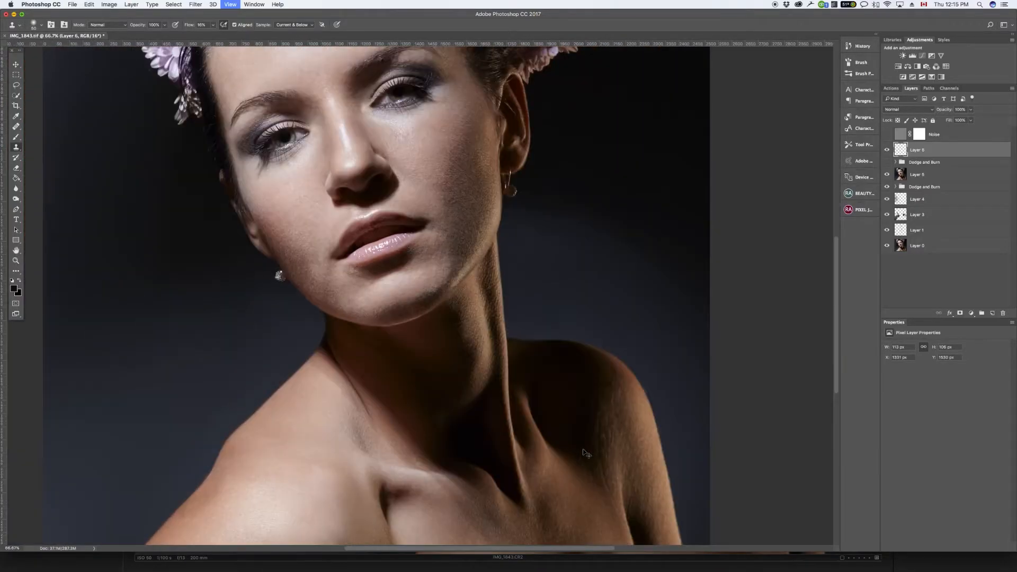
key("super+minus")
key("super+equal")
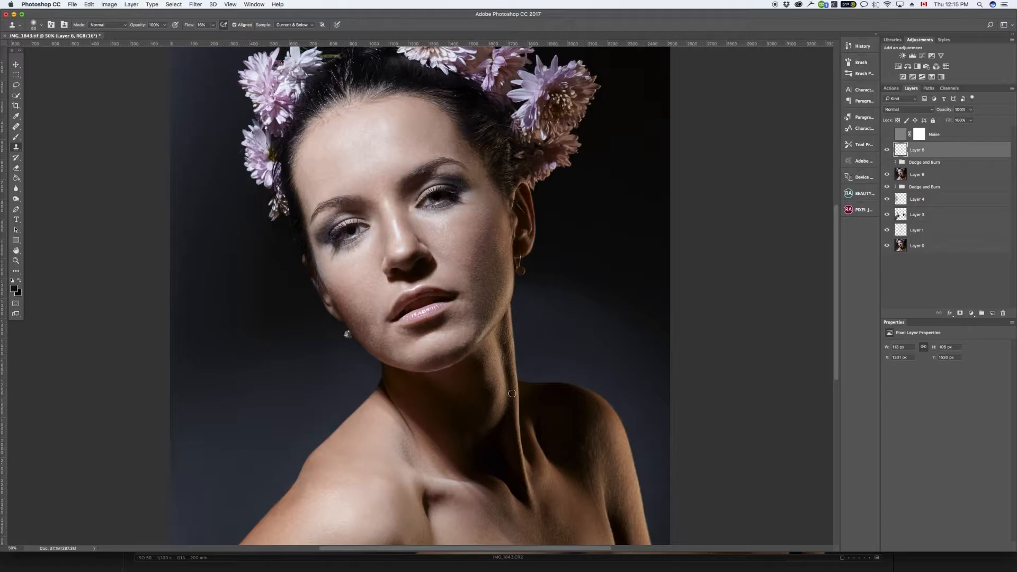
key("super+minus")
key("super+equal")
key("super+equal")
key("super+minus")
key("super+equal")
key("super+equal")
key("super+equal")
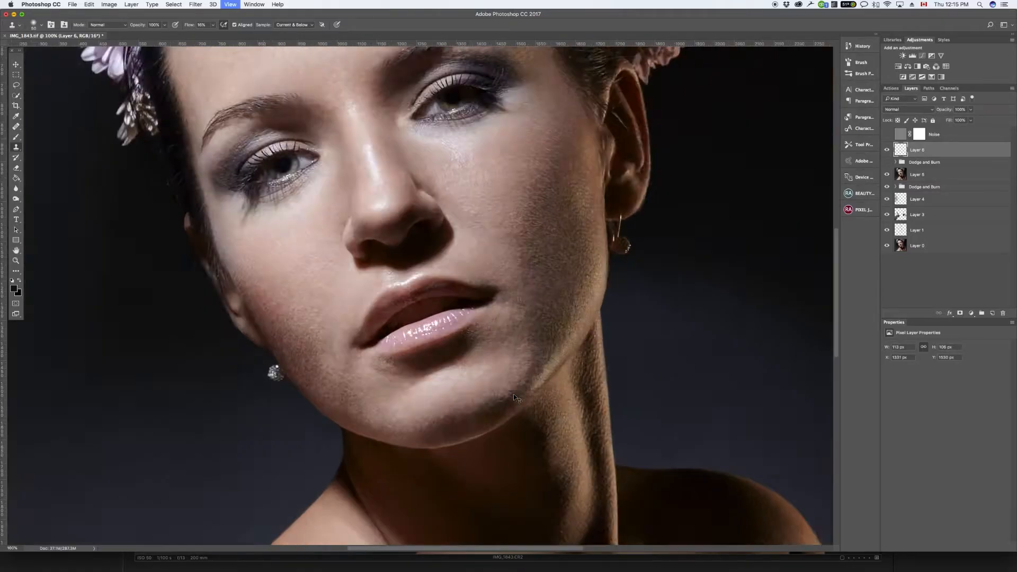
Step: Clone clean forehead skin over the stray hairs and marks below the hairline on the lit side of the forehead
left_click_drag(436, 189, 469, 526)
mouse_move(204, 185)
left_mouse_down()
mouse_move(354, 272)
mouse_move(377, 388)
left_mouse_up()
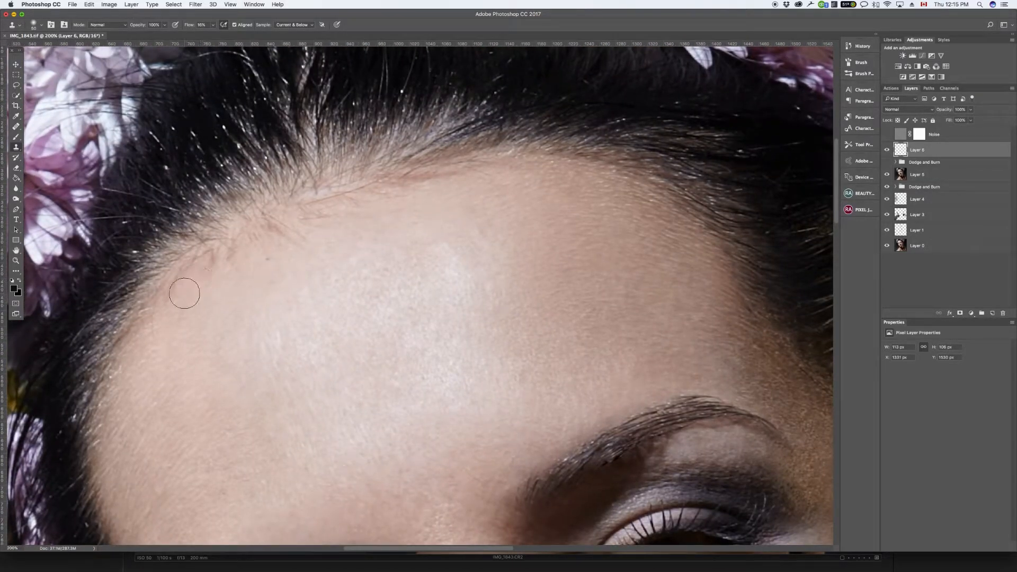
left_click_drag(196, 269, 209, 260)
left_click_drag(280, 226, 239, 241)
mouse_move(312, 203)
left_mouse_down()
mouse_move(250, 253)
mouse_move(341, 199)
mouse_move(317, 224)
left_mouse_up()
left_click(320, 254, "alt")
key("super+z")
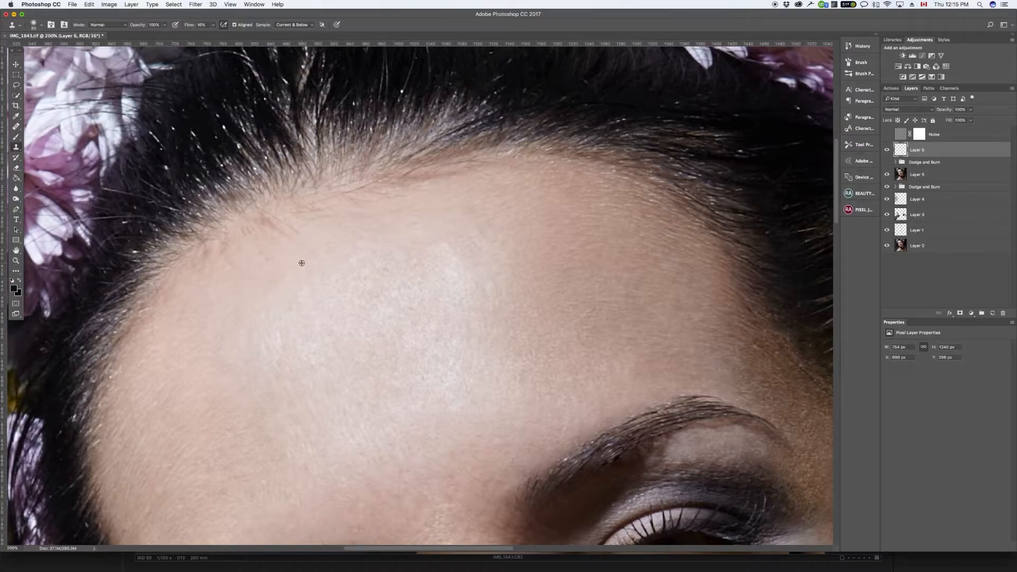
Step: Clone away the remaining fine hairs and redness along the upper middle of the forehead's hairline
mouse_move(301, 262)
left_mouse_down()
mouse_move(274, 225)
mouse_move(257, 228)
mouse_move(265, 226)
mouse_move(222, 264)
mouse_move(214, 253)
mouse_move(250, 237)
mouse_move(278, 258)
mouse_move(264, 271)
mouse_move(252, 257)
mouse_move(344, 206)
mouse_move(299, 214)
mouse_move(395, 191)
mouse_move(334, 194)
mouse_move(449, 191)
mouse_move(389, 188)
mouse_move(461, 171)
mouse_move(547, 173)
mouse_move(429, 181)
mouse_move(529, 171)
mouse_move(490, 170)
left_mouse_up()
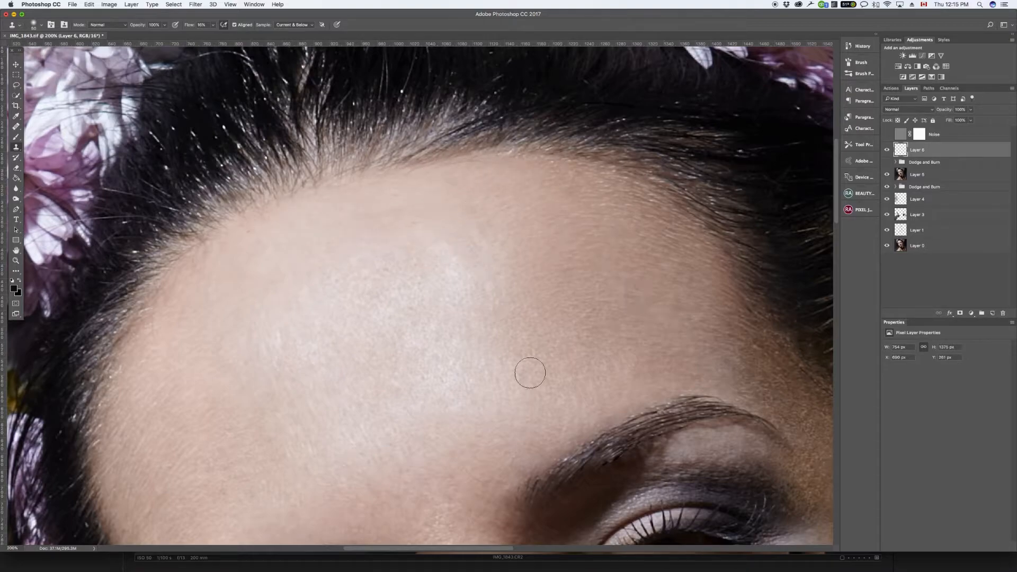
mouse_move(478, 185)
left_mouse_down()
mouse_move(441, 172)
mouse_move(470, 164)
mouse_move(366, 180)
left_mouse_up()
left_click(308, 253, "alt")
mouse_move(452, 225)
left_mouse_down()
mouse_move(497, 211)
mouse_move(380, 177)
left_mouse_up()
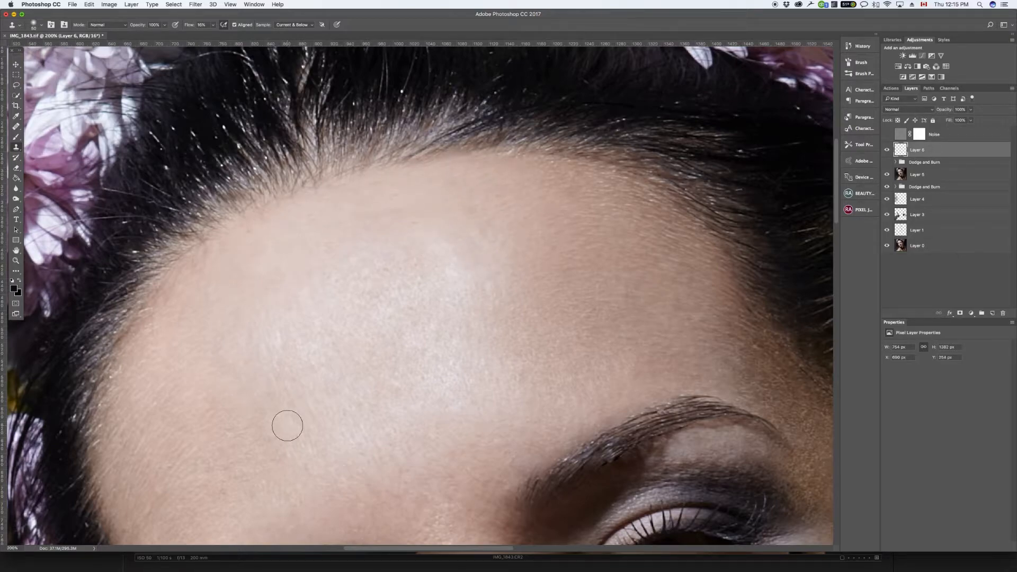
Step: Erase cloned skin overlapping the hair along the forehead's hairline with a smaller Eraser brush
key("e")
key("bracketleft")
key("bracketleft")
key("bracketleft")
key("bracketleft")
mouse_move(492, 126)
left_mouse_down()
mouse_move(426, 150)
mouse_move(448, 144)
mouse_move(395, 140)
mouse_move(332, 154)
mouse_move(222, 204)
mouse_move(151, 260)
mouse_move(96, 369)
left_mouse_up()
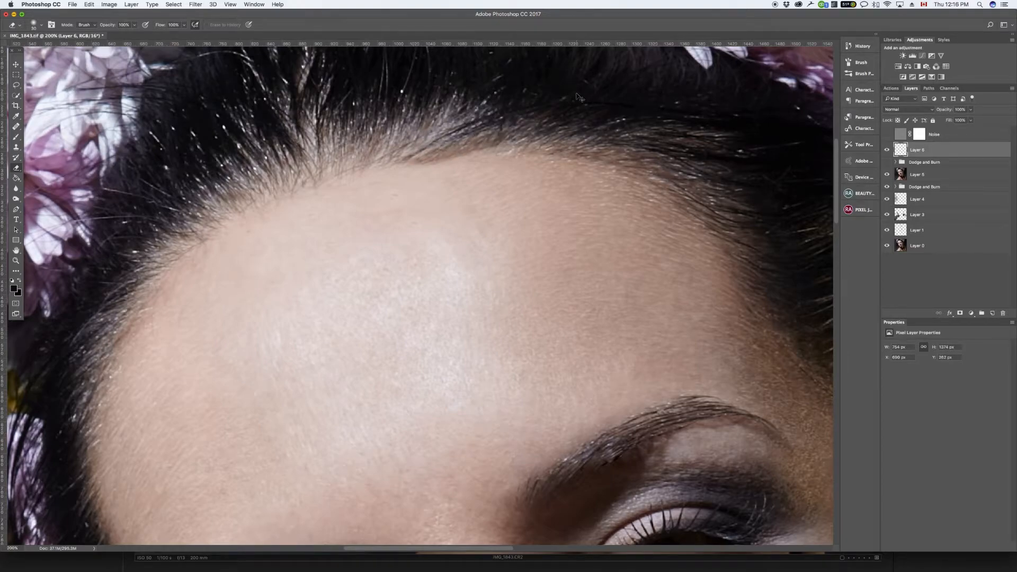
Step: Compare the whole portrait with the clone layer, Layer 6, hidden and shown
key("super+minus")
key("super+minus")
key("super+minus")
key("super+minus")
key("super+plus")
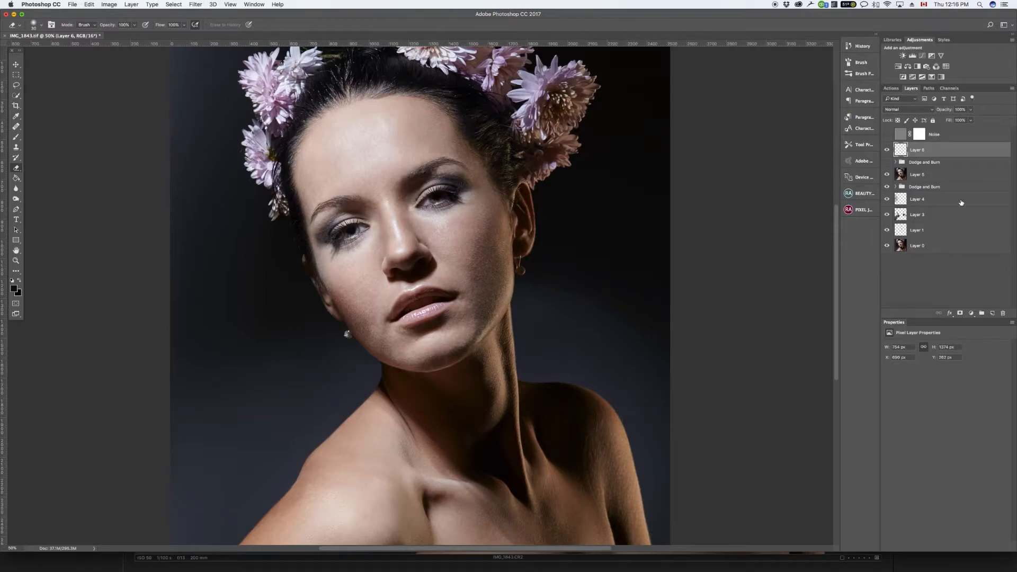
left_click(887, 150)
left_click(888, 151)
left_click(887, 151)
left_click(888, 151)
Step: Compare the full retouch with the original image by isolating Layer 0 and restoring the other layers
left_click(887, 245, "alt")
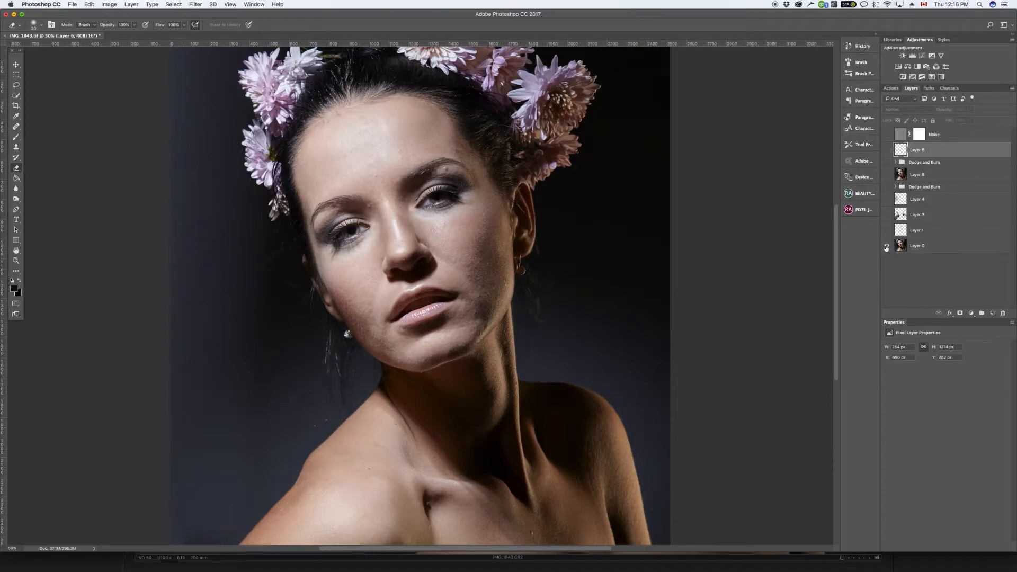
left_click(887, 246, "alt")
left_click(885, 246, "alt")
left_click(885, 246, "alt")
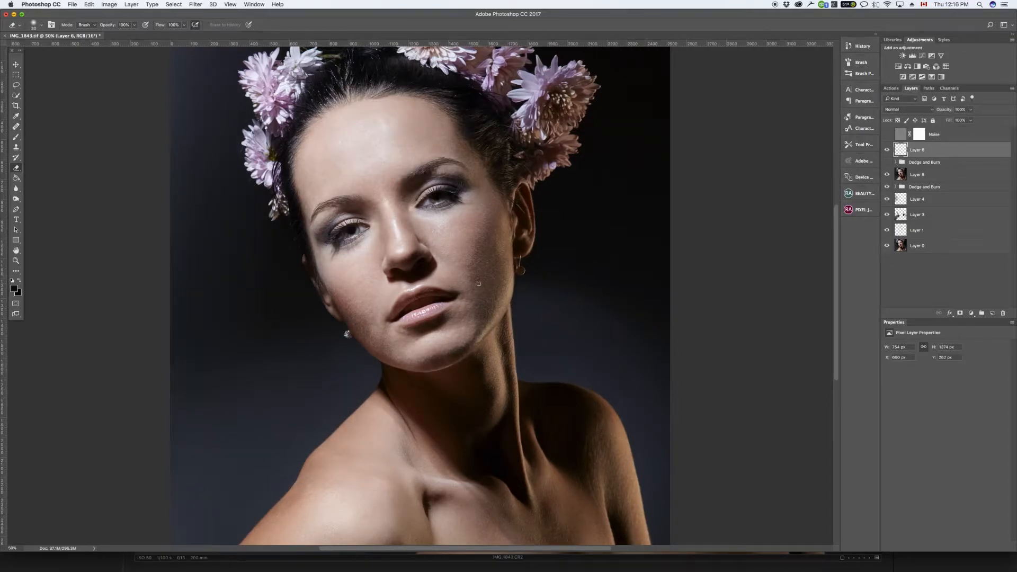
left_click(887, 245, "alt")
left_click(886, 245, "alt")
Step: Heal the skin on the cheek beside the mouth on Layer 6 with the Healing Brush
left_click(14, 128)
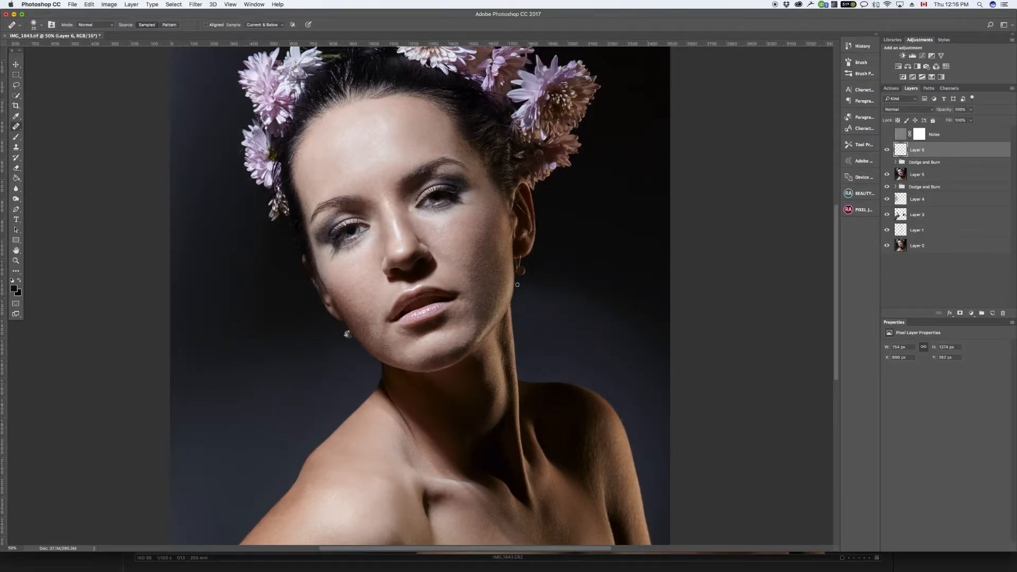
left_click_drag(480, 275, 476, 280)
Step: Compare the healed portrait with the original image by repeatedly isolating Layer 0 and restoring the other layers
left_click(887, 246)
left_click(888, 247)
left_click(888, 246)
left_click(888, 247)
left_click(888, 247, "alt")
left_click(888, 246, "alt")
left_click(889, 247, "alt")
left_click(888, 246, "alt")
left_click(889, 247, "alt")
left_click(888, 247, "alt")
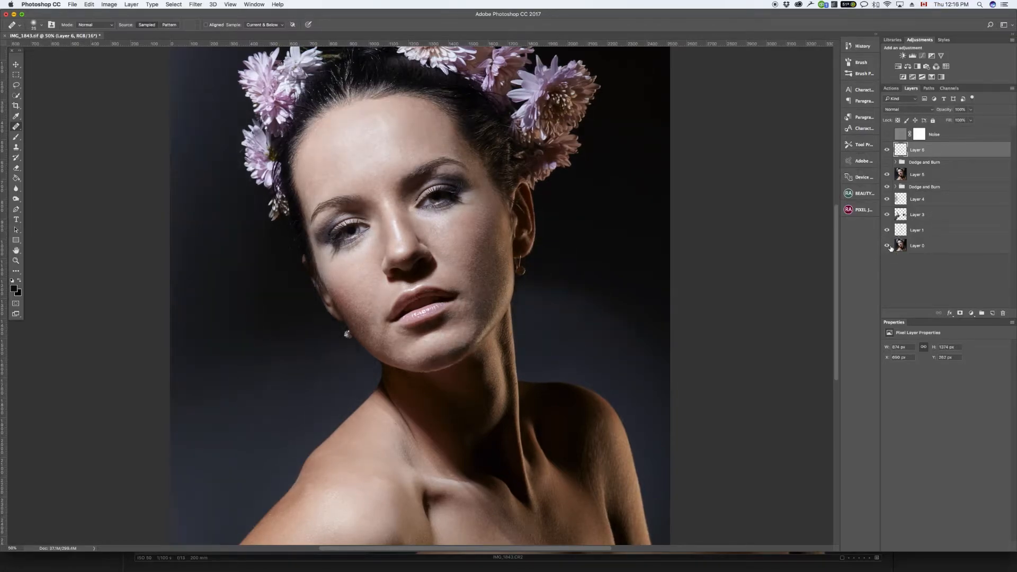
Step: Heal small spots on the shoulder and above the ear, checking the retouch against the original Layer 0
left_click(310, 484)
left_click(887, 247, "alt")
left_click(888, 247, "alt")
left_click(887, 248, "alt")
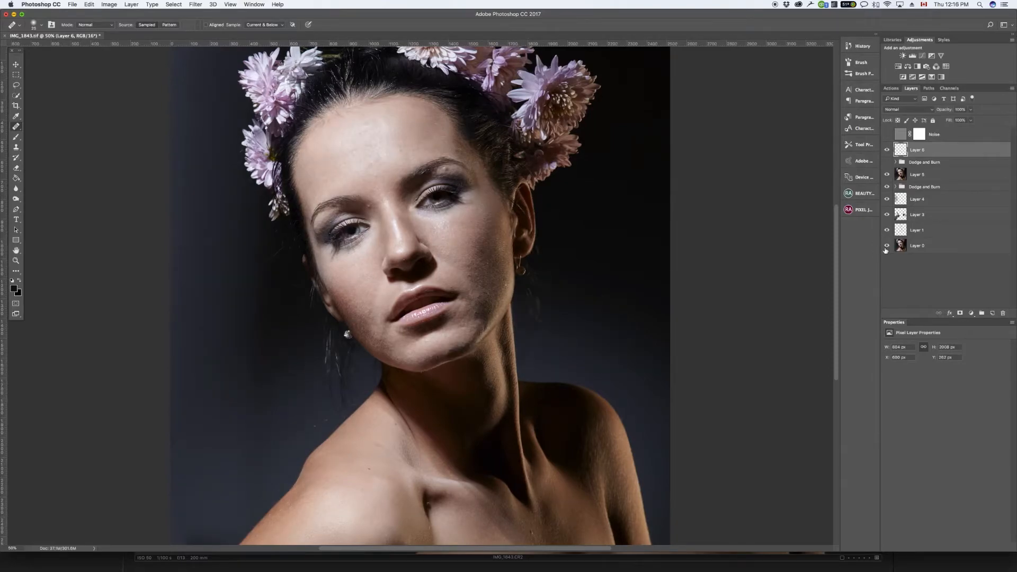
left_click(885, 248, "alt")
mouse_move(536, 184)
left_mouse_down()
mouse_move(538, 361)
mouse_move(535, 188)
left_mouse_up()
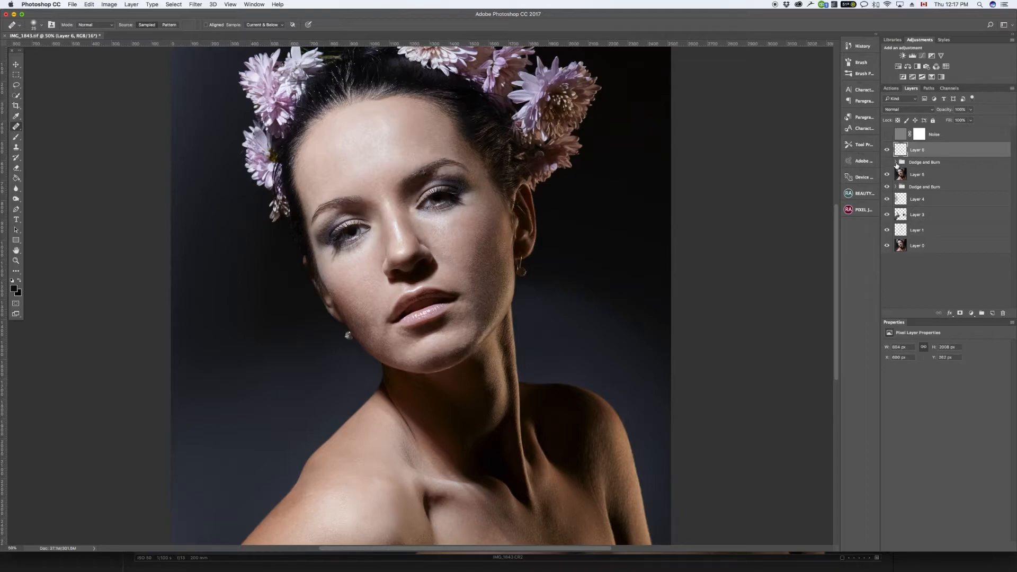
Step: Burn the lower cheek near the jaw on the Burn mask of the upper Dodge and Burn group, using the Brush at 3% flow
left_click(895, 162)
left_click(925, 190)
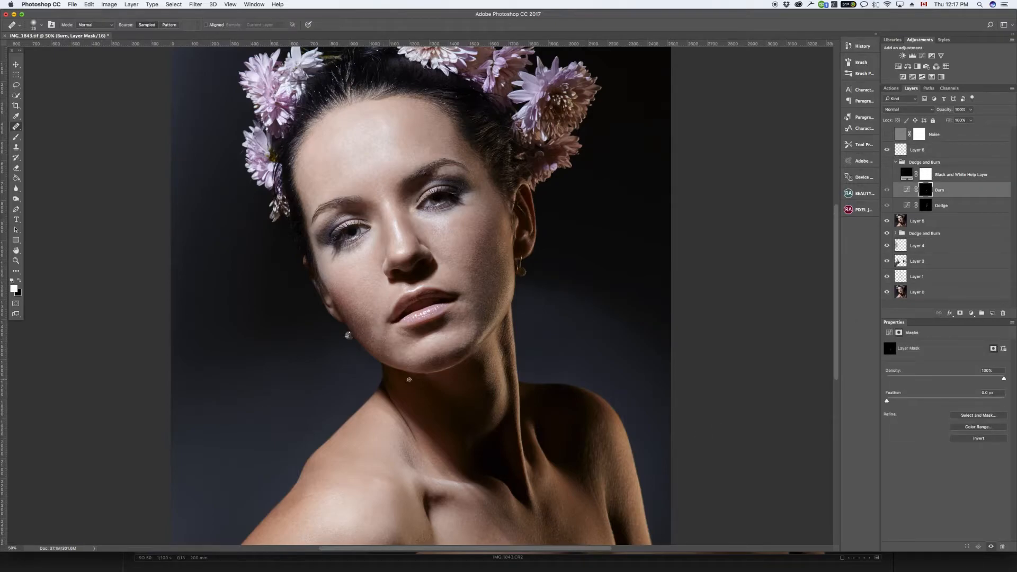
left_click(16, 136)
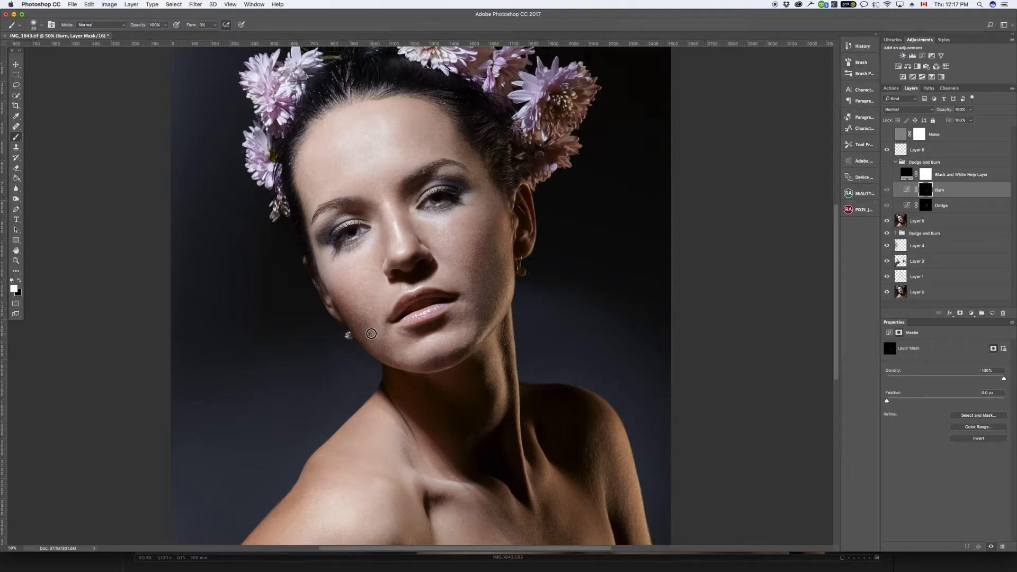
left_click_drag(375, 332, 376, 332)
left_click_drag(373, 329, 374, 327)
Step: Show the upper Dodge and Burn group and compare the mouth and chin area up close with the Burn layer hidden and shown
key("super+plus")
key("super+plus")
key("super+plus")
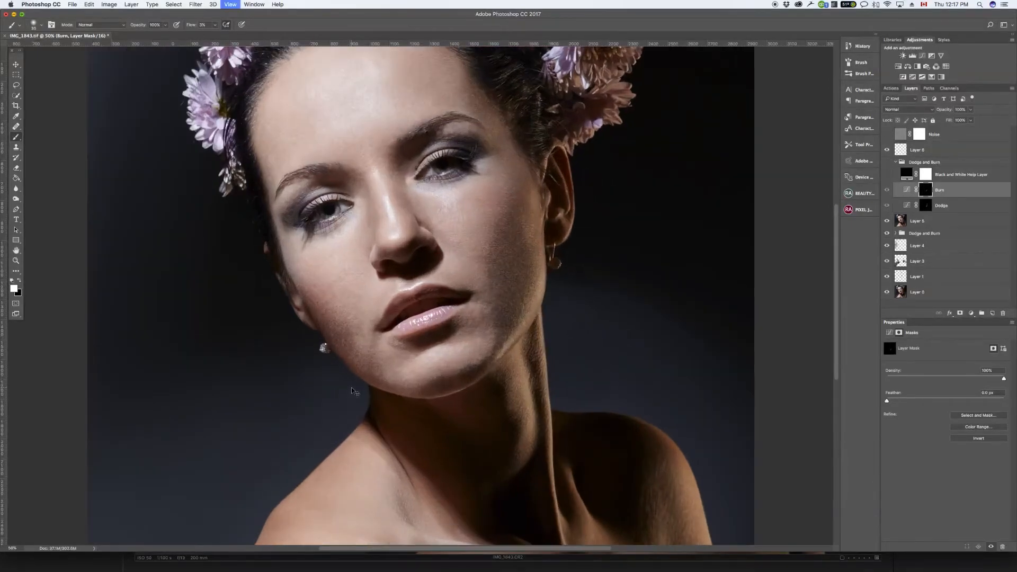
left_click_drag(459, 318, 489, 274)
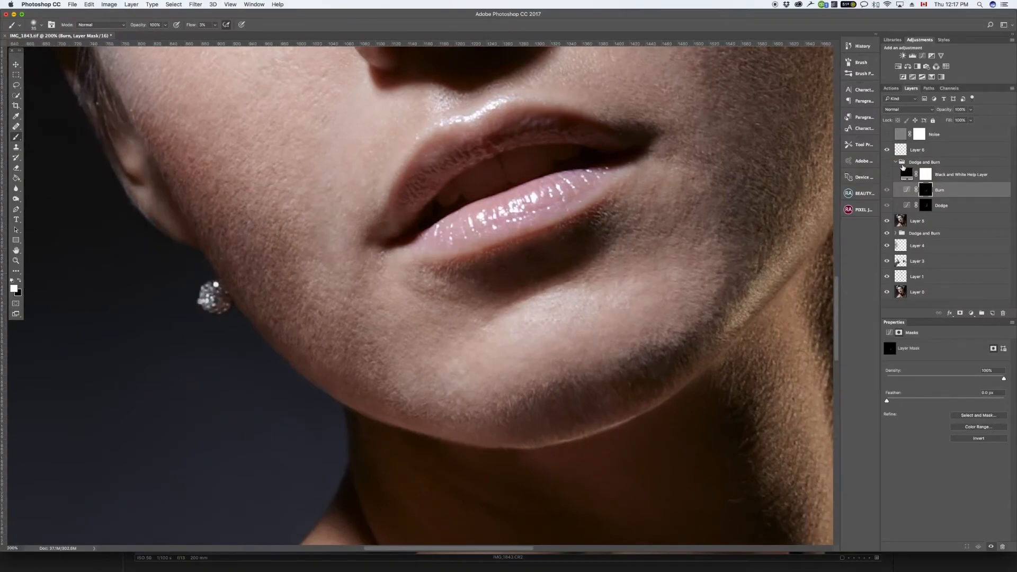
left_click(888, 190)
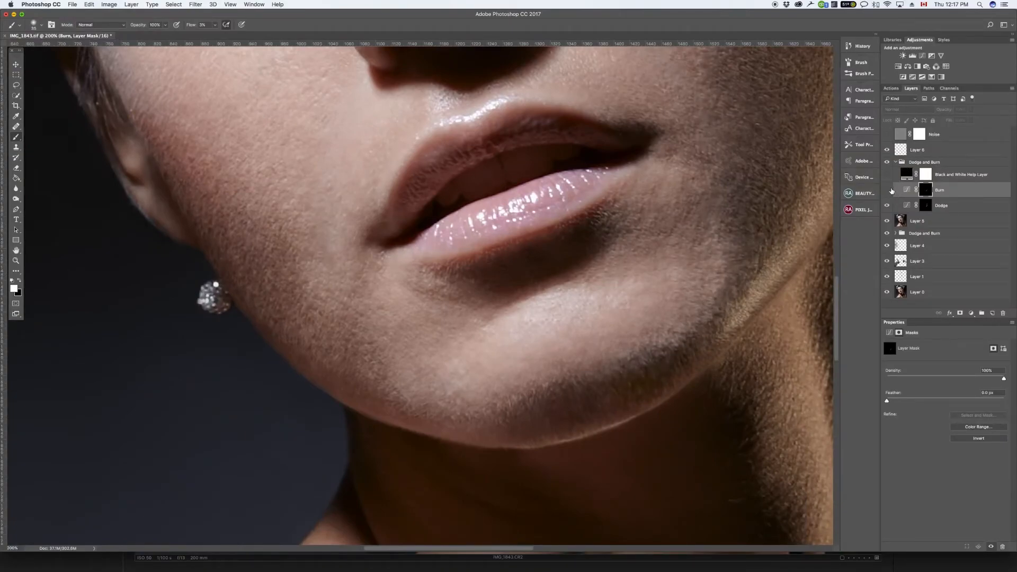
left_click(888, 190)
left_click(888, 190)
left_click(888, 190)
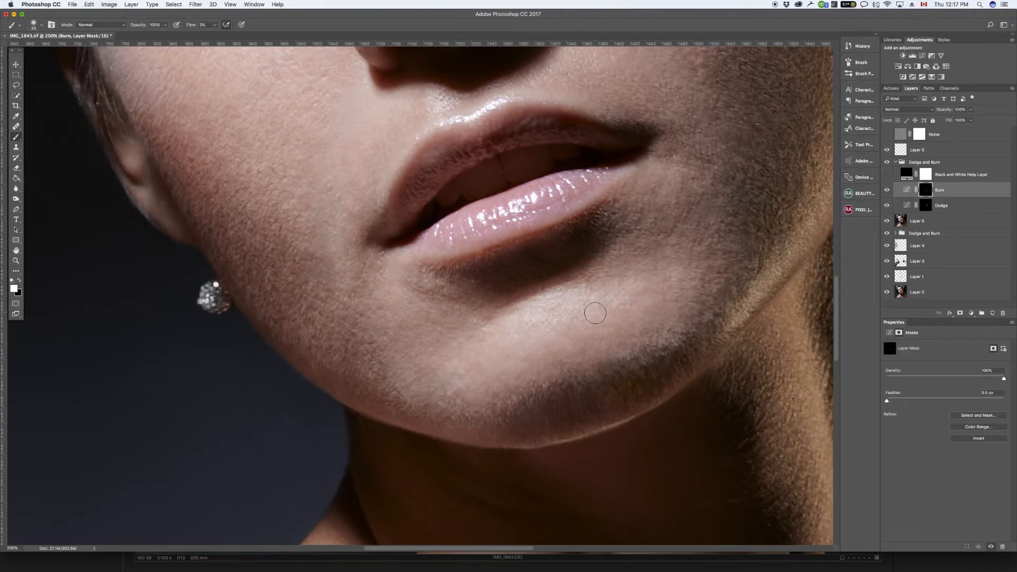
Step: Burn the cheek beside the mouth and the edge of the chin on the Burn mask, viewing the portrait at 50%
key("super+minus")
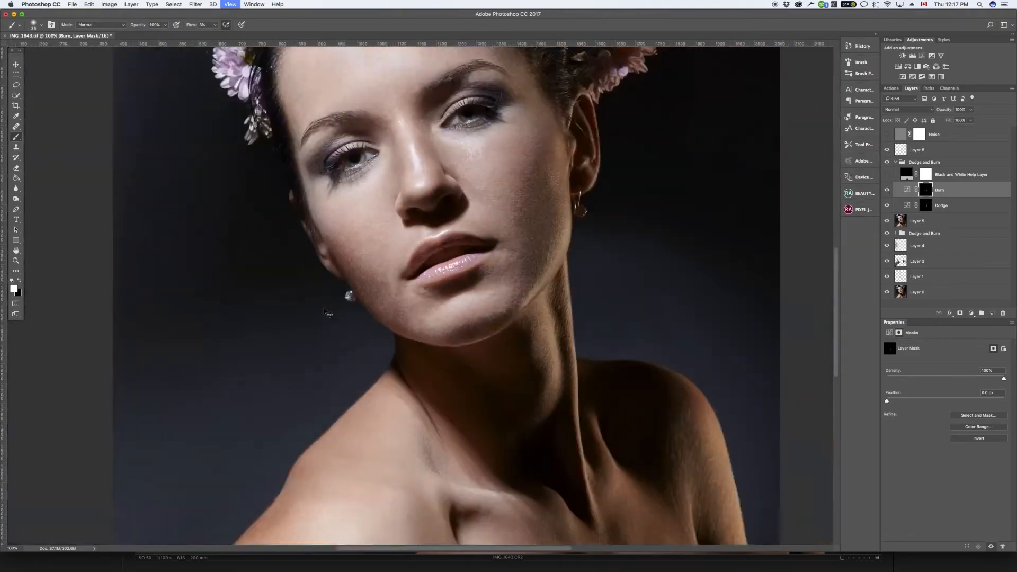
key("super+minus")
key("super+minus")
key("super+minus")
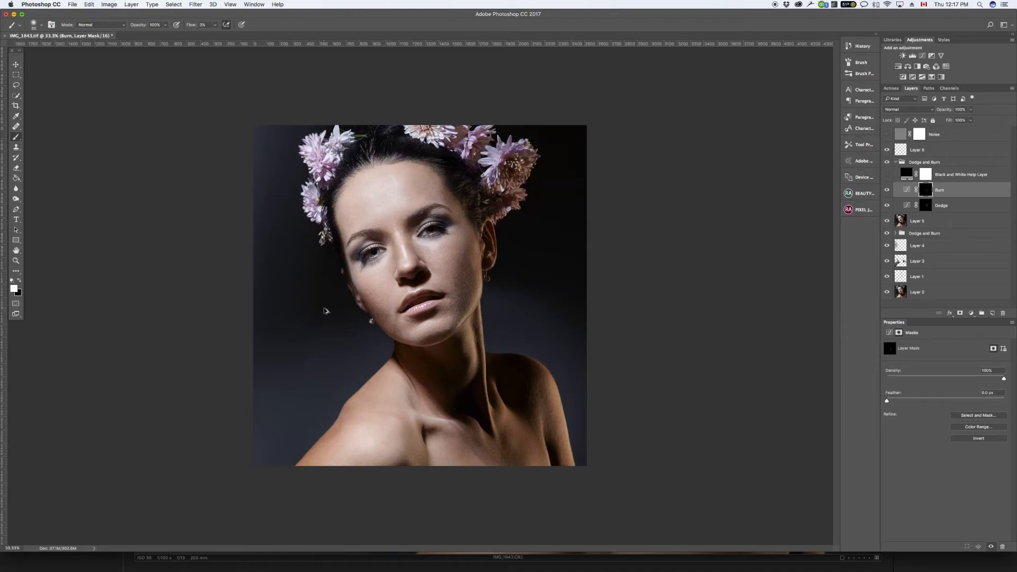
key("super+plus")
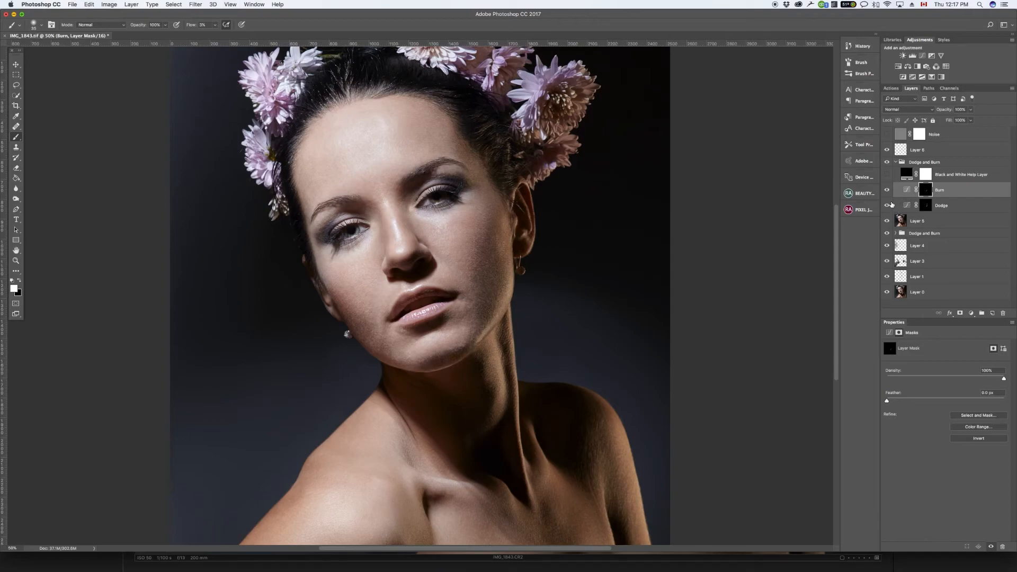
left_click_drag(381, 318, 378, 329)
left_click_drag(397, 354, 396, 350)
Step: Brighten the lower cheek along the jaw on the Dodge layer's mask with the Brush at 3% flow
left_click(926, 208)
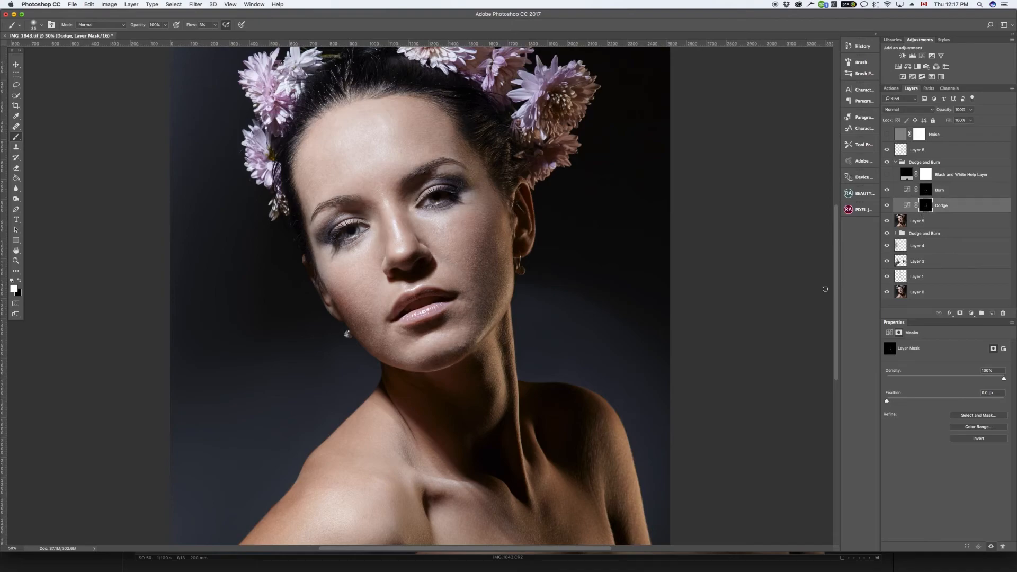
mouse_move(383, 340)
left_mouse_down()
mouse_move(385, 331)
mouse_move(382, 352)
mouse_move(386, 324)
mouse_move(388, 349)
left_mouse_up()
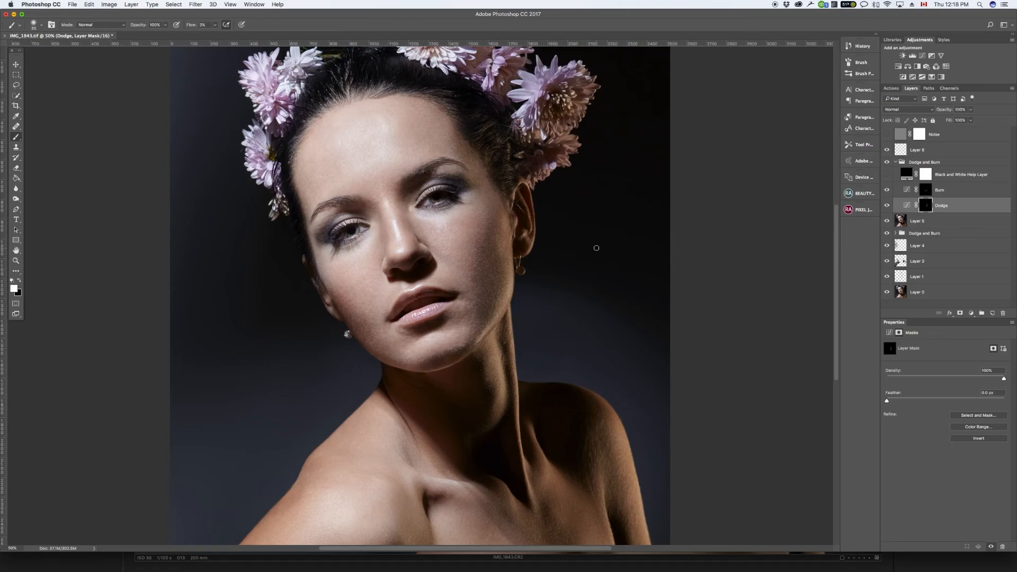